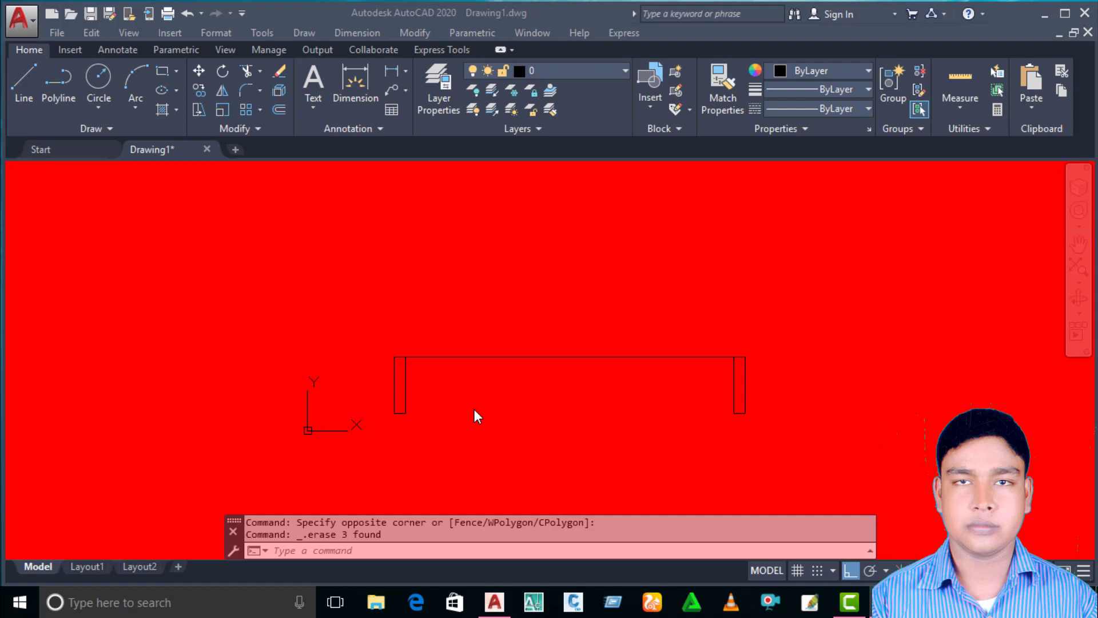
Select the left narrow rectangle with a crossing window
{"action": "scroll", "coordinate": [714, 380], "scroll_direction": "up", "scroll_amount": 4}
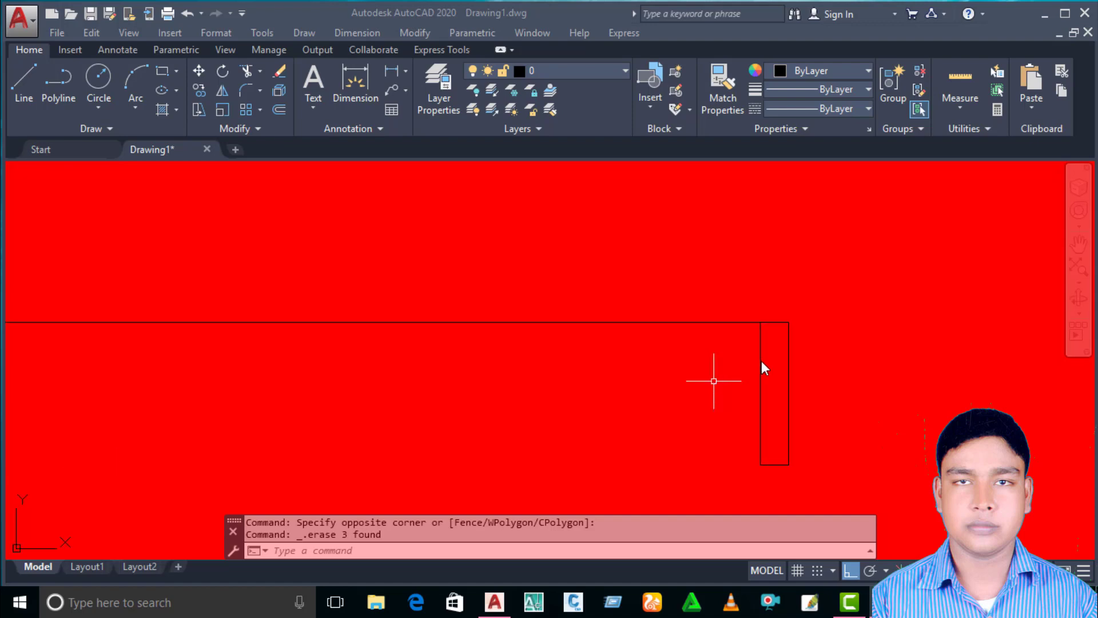
{"action": "left_click", "coordinate": [657, 404]}
{"action": "left_click", "coordinate": [719, 389]}
{"action": "scroll", "coordinate": [564, 418], "scroll_direction": "down", "scroll_amount": 3}
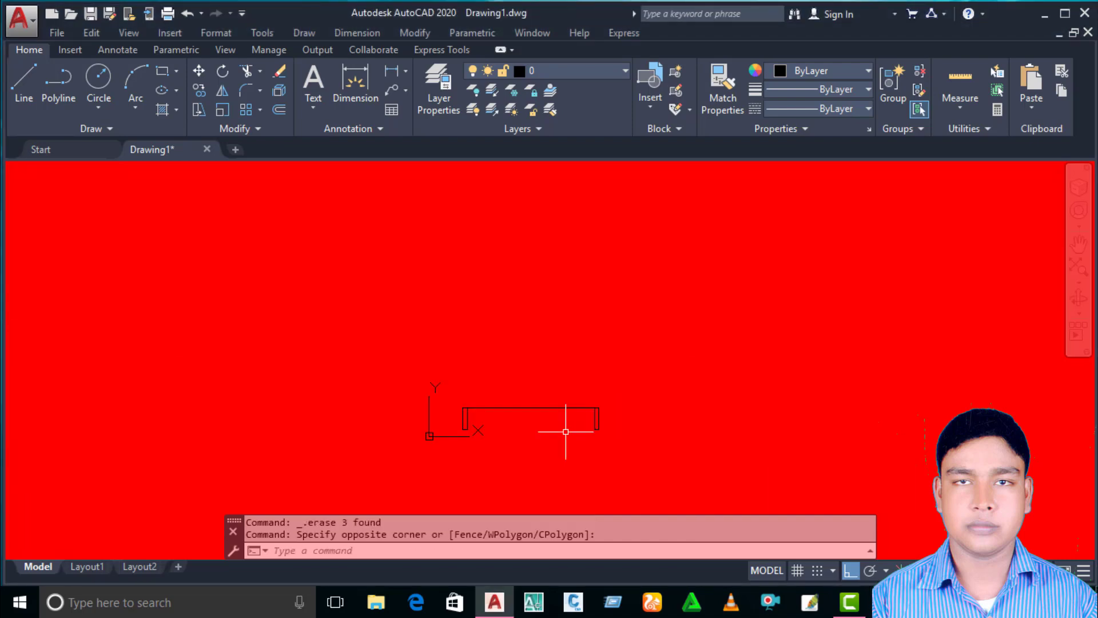
{"action": "key", "text": "Escape"}
{"action": "scroll", "coordinate": [426, 418], "scroll_direction": "up", "scroll_amount": 3}
{"action": "scroll", "coordinate": [420, 415], "scroll_direction": "up", "scroll_amount": 2}
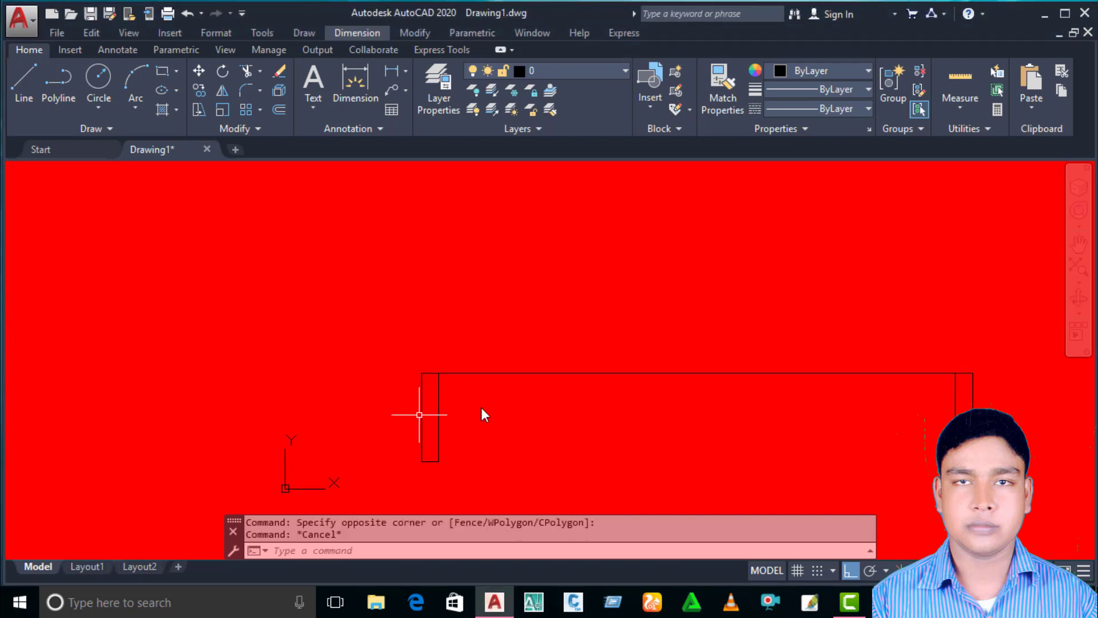
{"action": "left_click", "coordinate": [428, 416]}
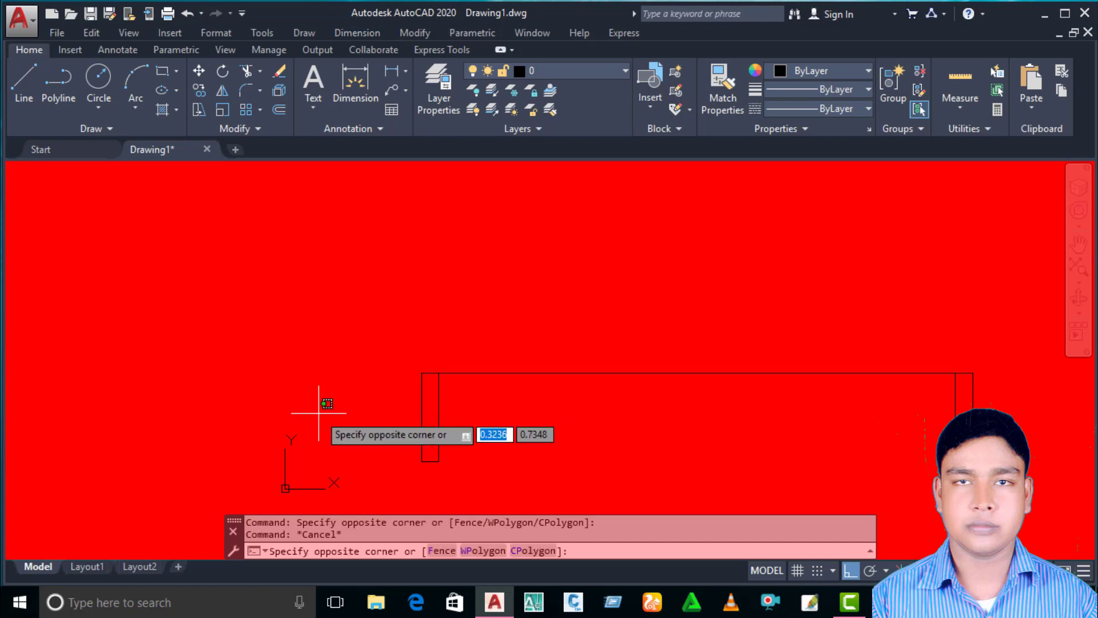
{"action": "left_click", "coordinate": [294, 404]}
{"action": "left_click", "coordinate": [453, 406]}
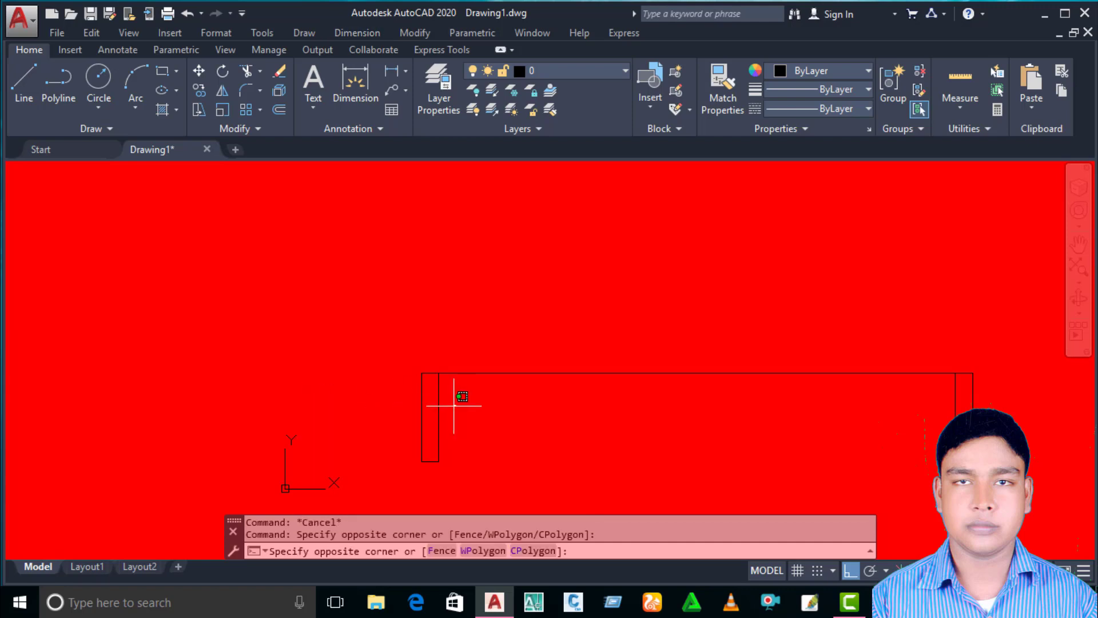
Copy the narrow rectangle straight above the original frame
{"action": "left_click", "coordinate": [199, 90]}
{"action": "left_click", "coordinate": [558, 444]}
{"action": "left_click", "coordinate": [519, 245]}
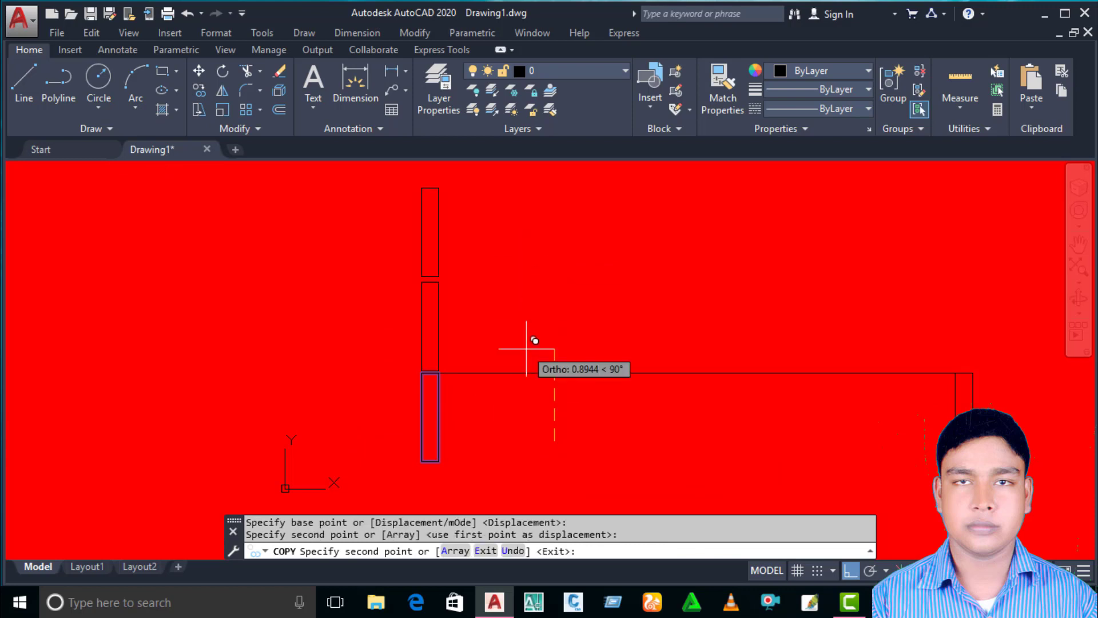
{"action": "scroll", "coordinate": [519, 337], "scroll_direction": "down", "scroll_amount": 2}
{"action": "key", "text": "Escape"}
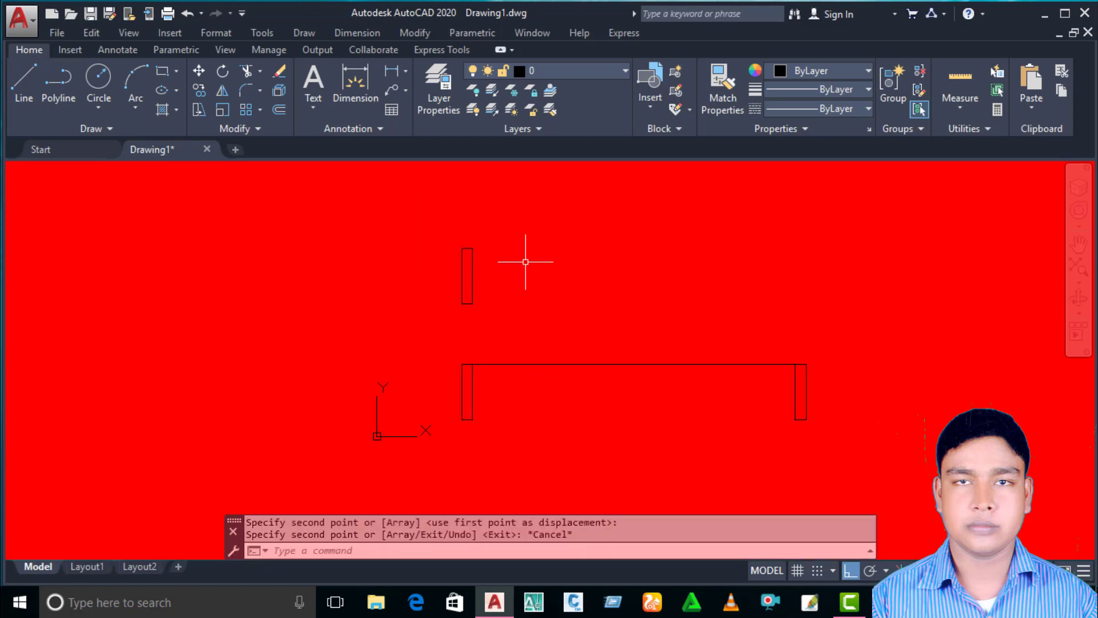
{"action": "mouse_move", "coordinate": [526, 262]}
{"action": "middle_mouse_down"}
{"action": "mouse_move", "coordinate": [491, 333]}
{"action": "mouse_move", "coordinate": [435, 334]}
{"action": "middle_mouse_up"}
{"action": "scroll", "coordinate": [377, 337], "scroll_direction": "up", "scroll_amount": 2}
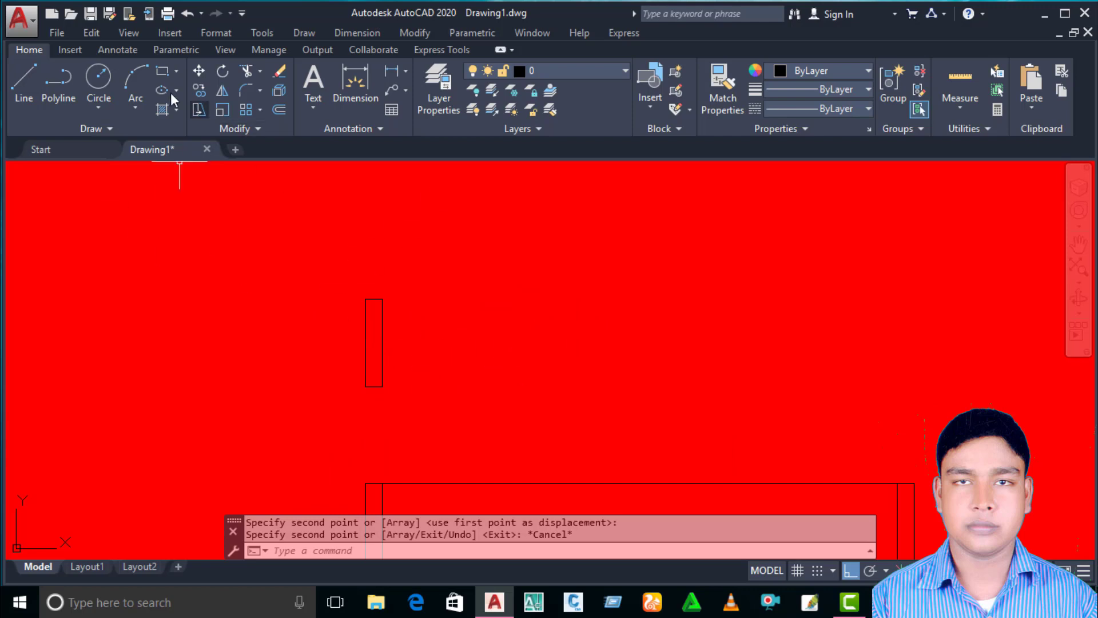
Draw a 5-unit horizontal polyline right from the raised rectangle's top-right corner
{"action": "left_click", "coordinate": [59, 78]}
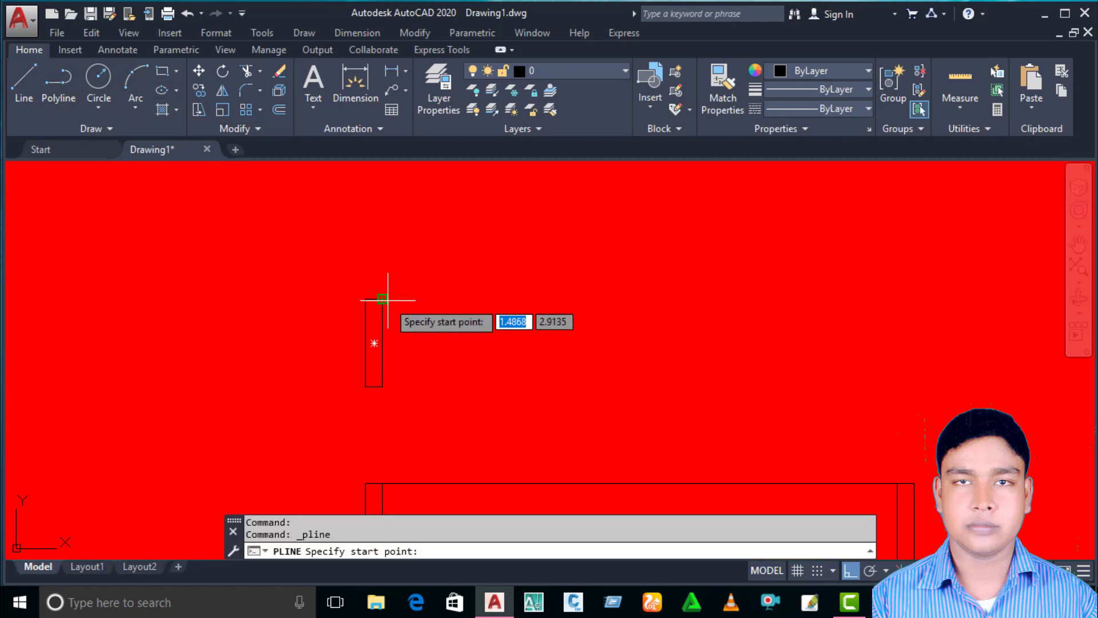
{"action": "left_click", "coordinate": [383, 299]}
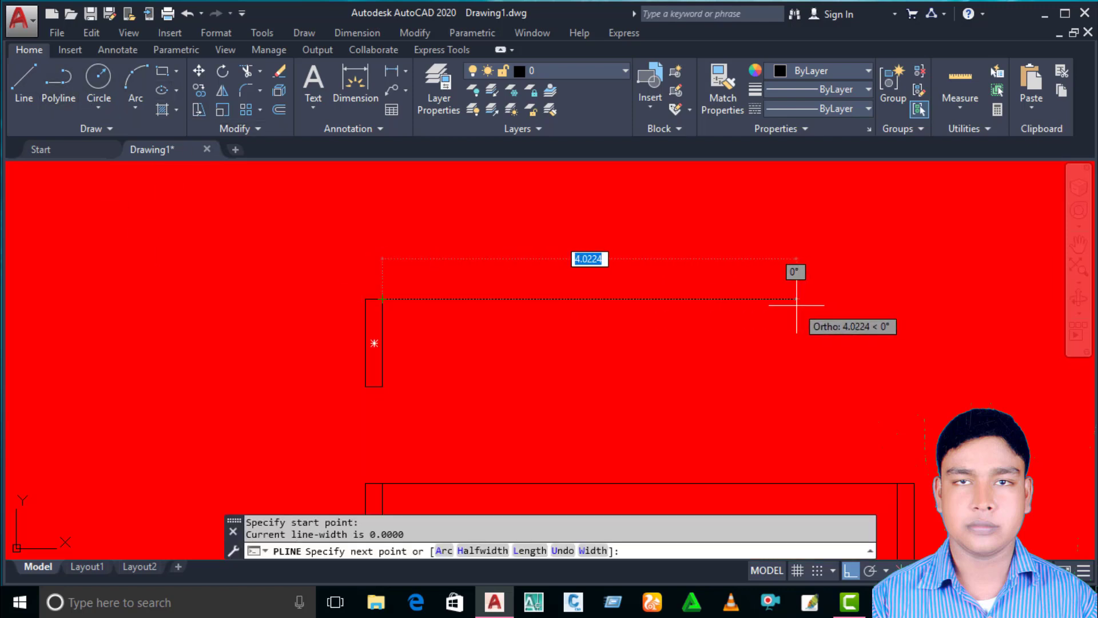
{"action": "type", "text": "5"}
{"action": "key", "text": "Return"}
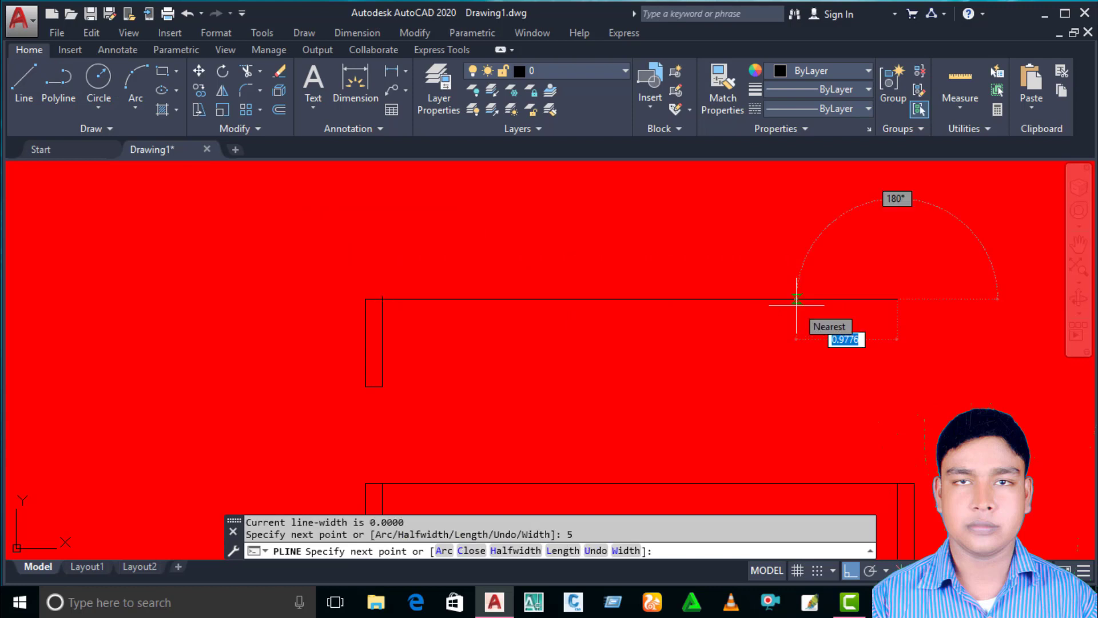
{"action": "key", "text": "Return"}
Copy the small rectangle to the right end of the new line
{"action": "left_click", "coordinate": [401, 336]}
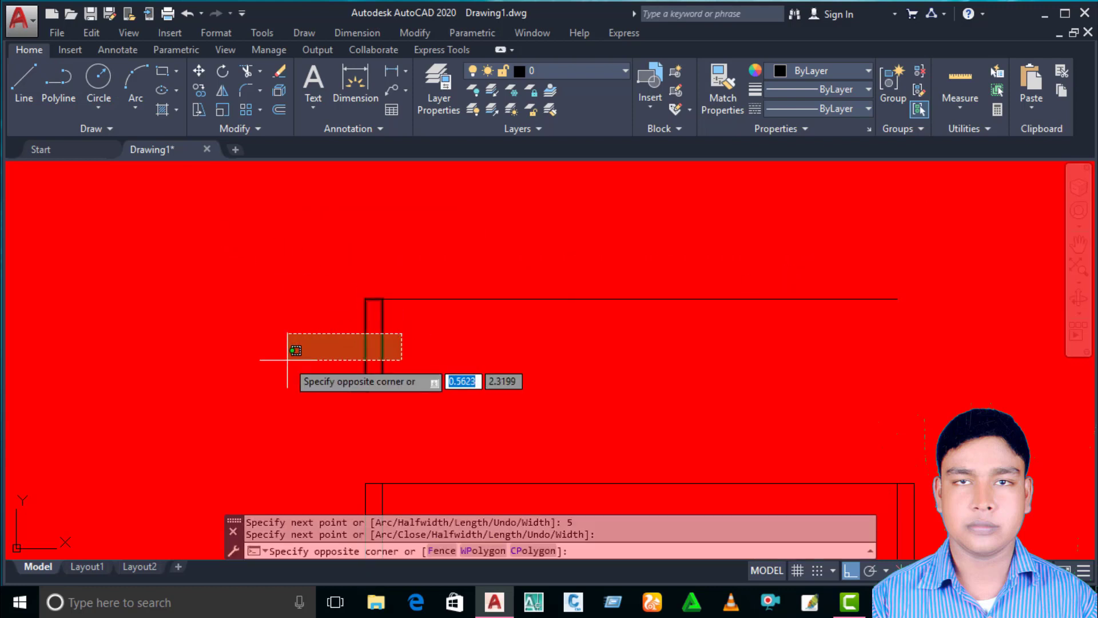
{"action": "left_click", "coordinate": [288, 361]}
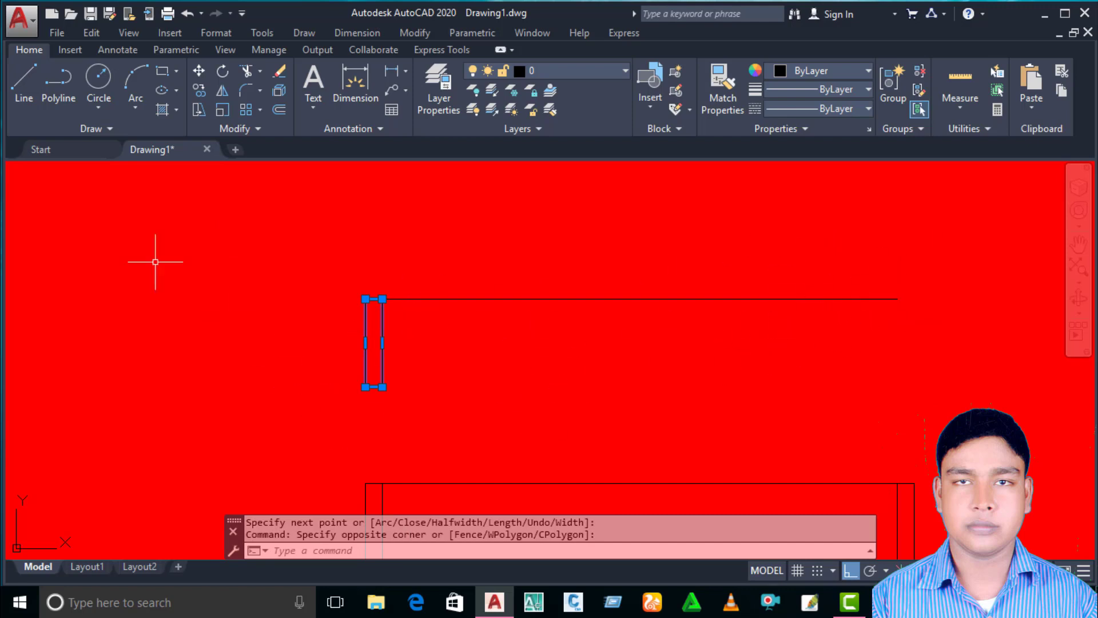
{"action": "left_click", "coordinate": [199, 90]}
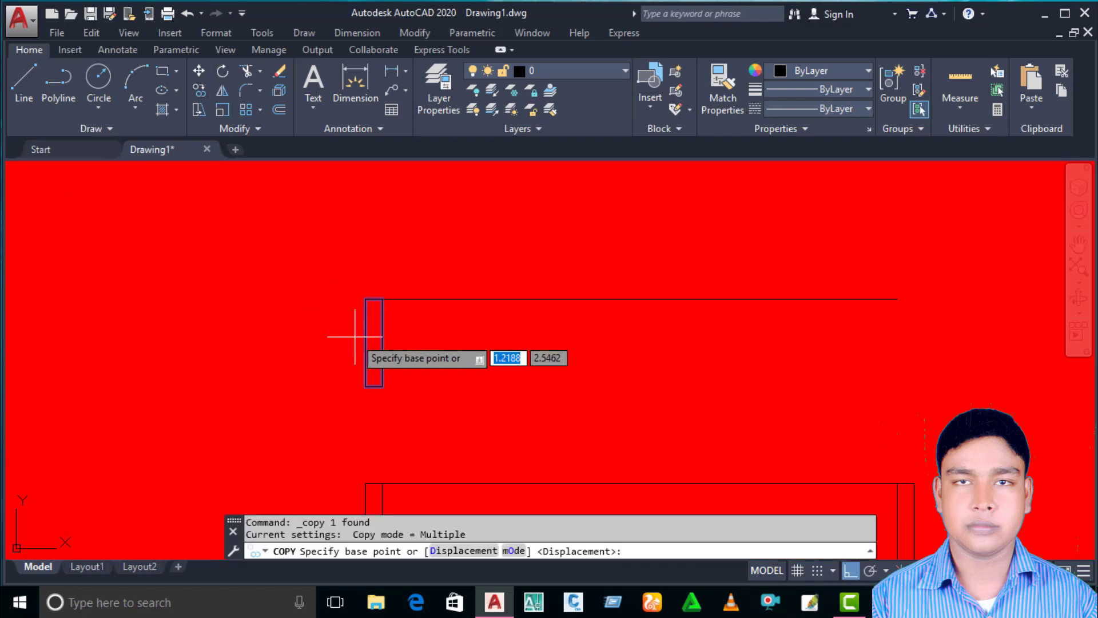
{"action": "left_click", "coordinate": [366, 298]}
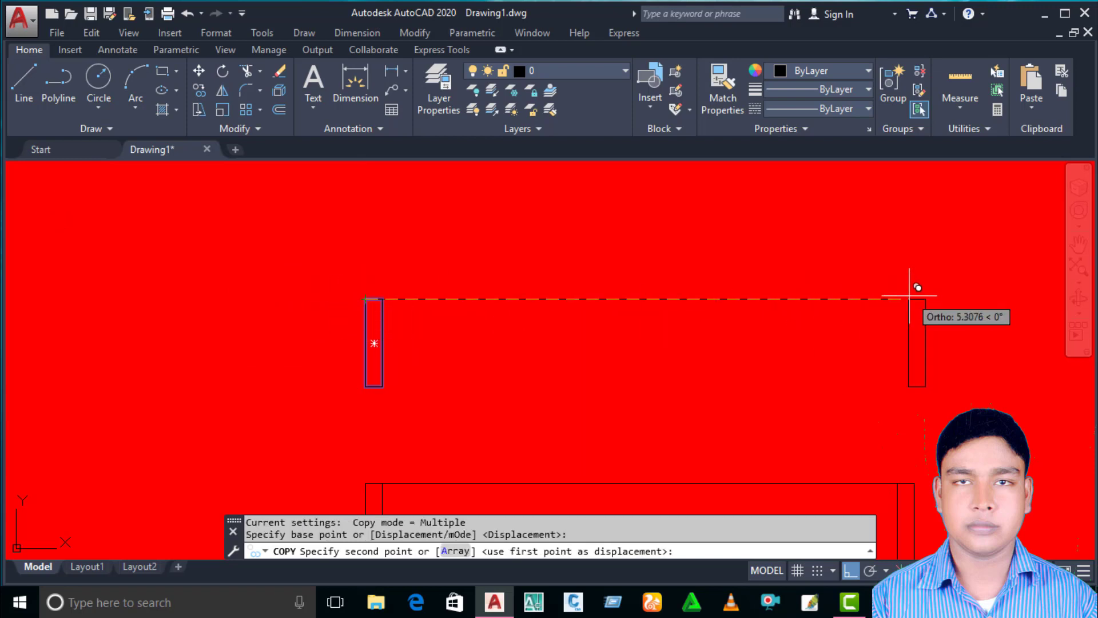
{"action": "left_click", "coordinate": [897, 298]}
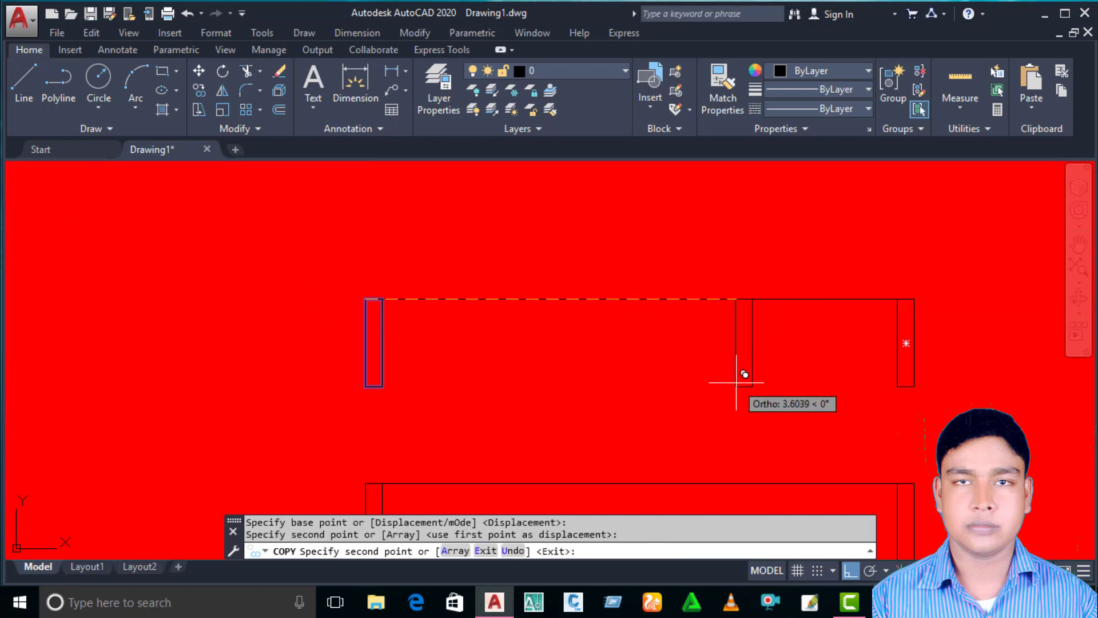
{"action": "key", "text": "Escape"}
Erase the copied right-end rectangle
{"action": "left_click", "coordinate": [900, 335]}
{"action": "key", "text": "Escape"}
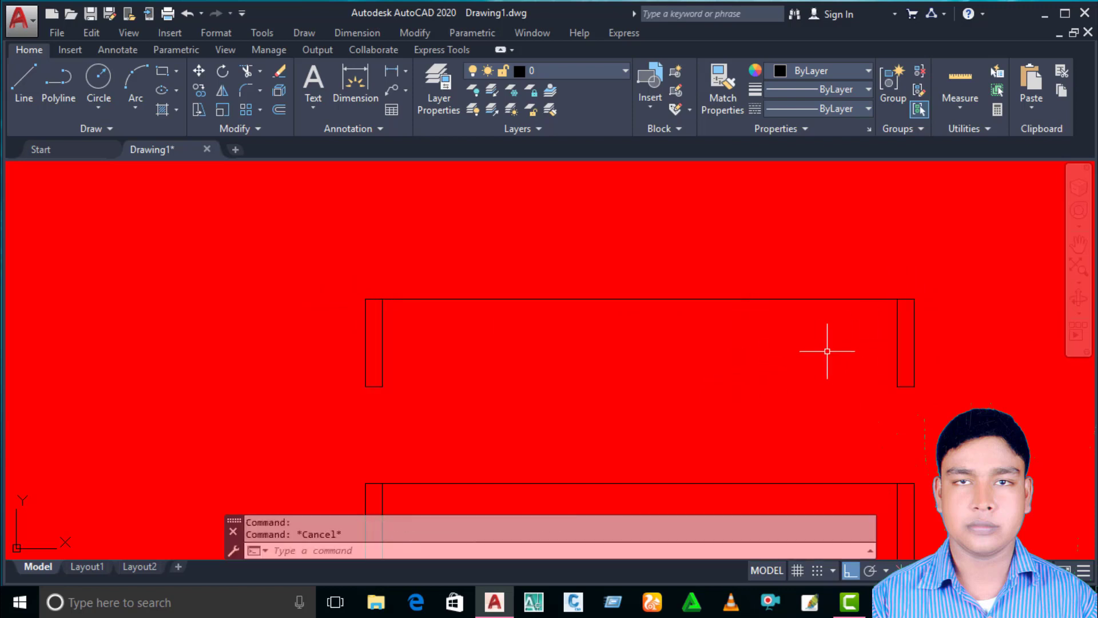
{"action": "key", "text": "Escape"}
{"action": "left_click", "coordinate": [951, 335]}
{"action": "left_click", "coordinate": [856, 375]}
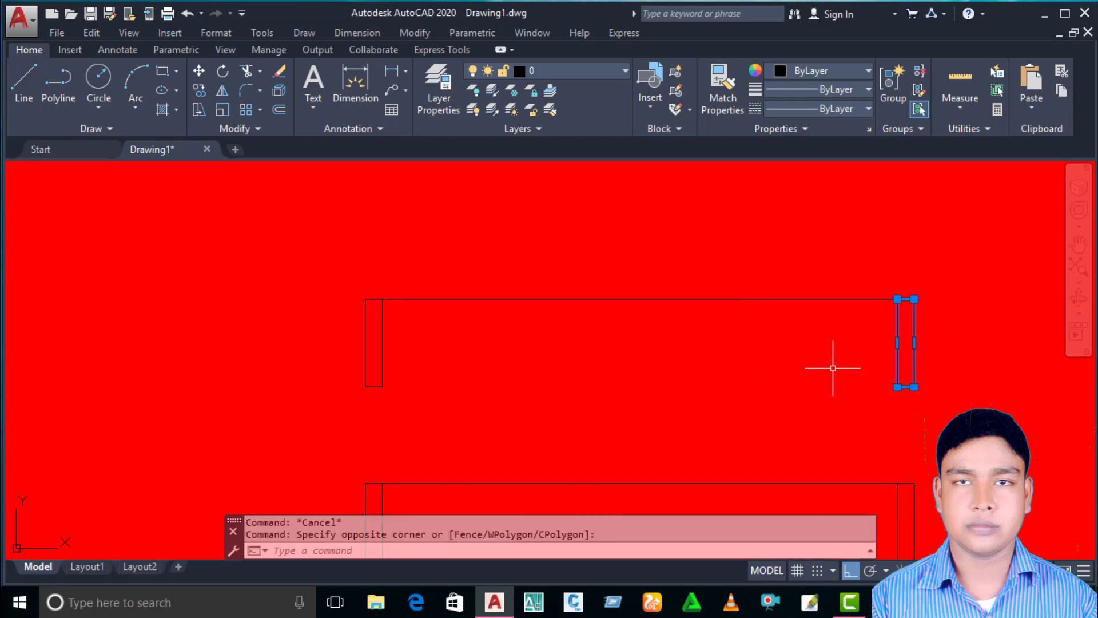
{"action": "key", "text": "Delete"}
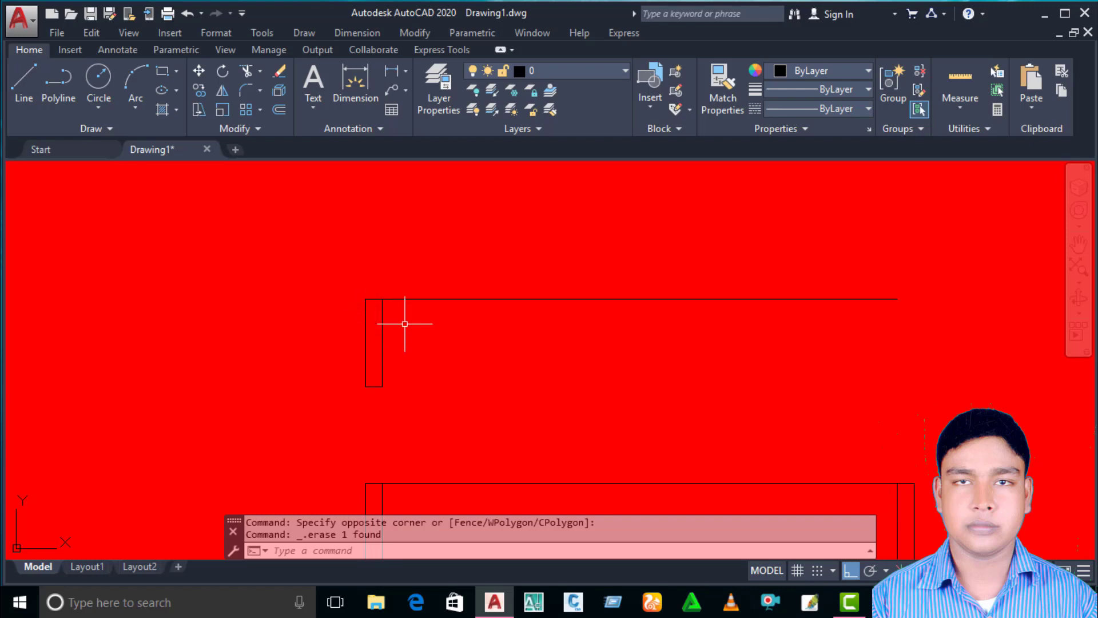
Mirror the left narrow rectangle about a vertical line through the top line's midpoint, keeping the original
{"action": "middle_click_drag", "start_coordinate": [423, 280], "coordinate": [341, 281]}
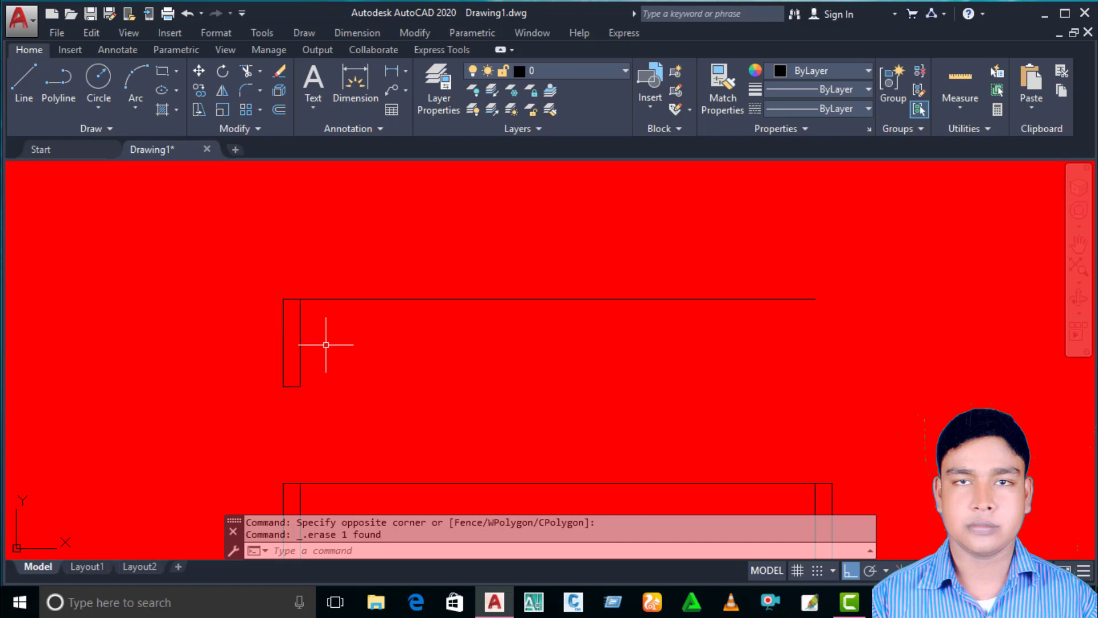
{"action": "middle_click_drag", "start_coordinate": [324, 345], "coordinate": [327, 361]}
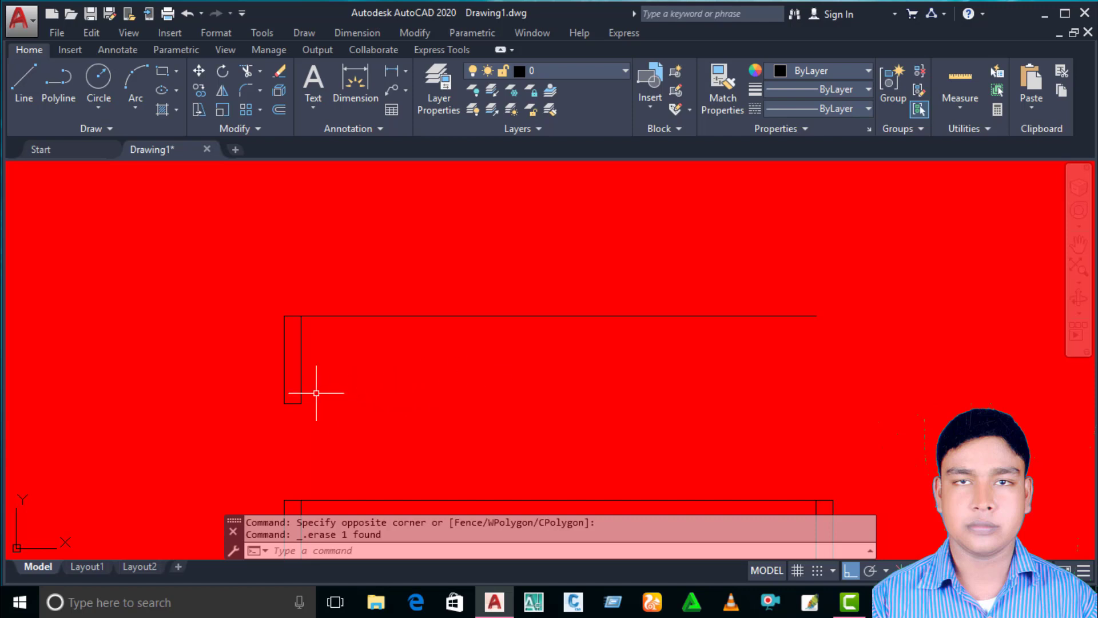
{"action": "left_click", "coordinate": [384, 348]}
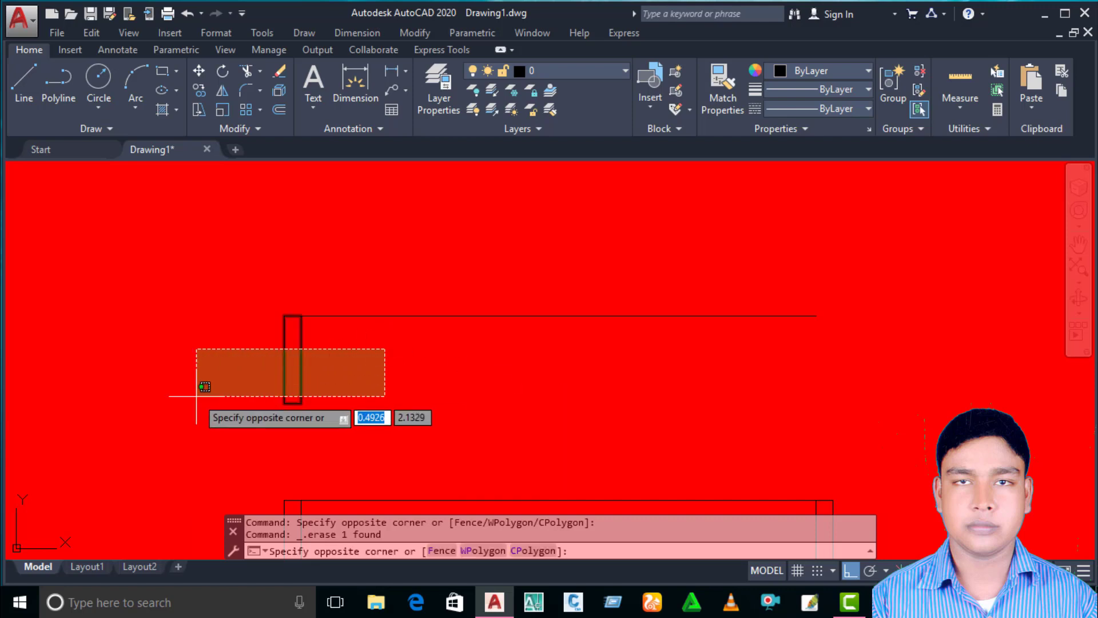
{"action": "left_click", "coordinate": [176, 355]}
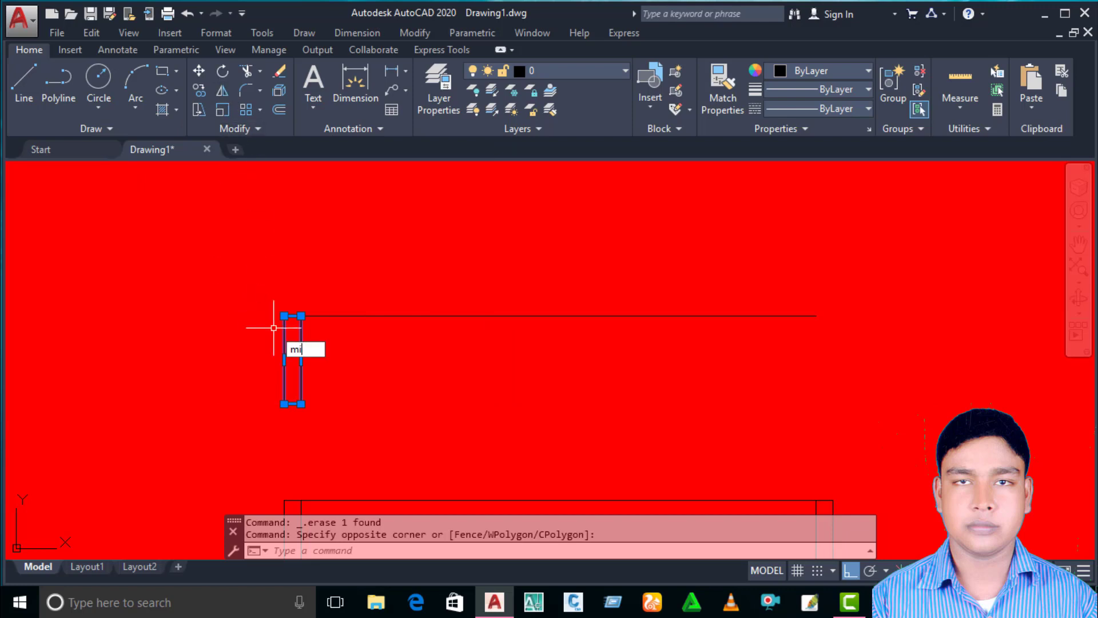
{"action": "key", "text": "Return"}
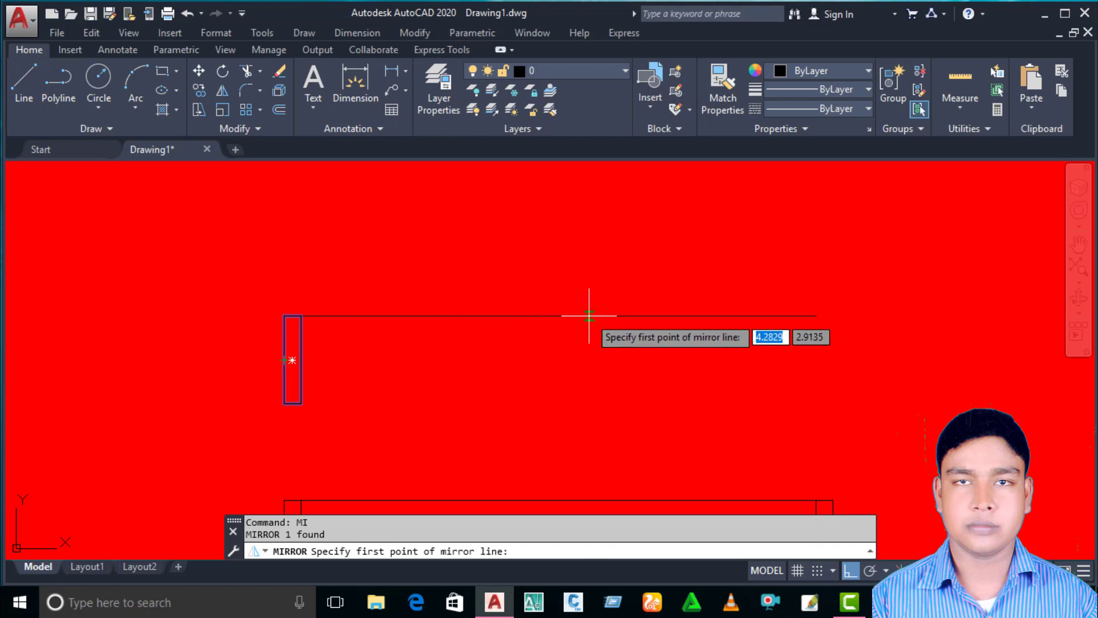
{"action": "left_click", "coordinate": [558, 315]}
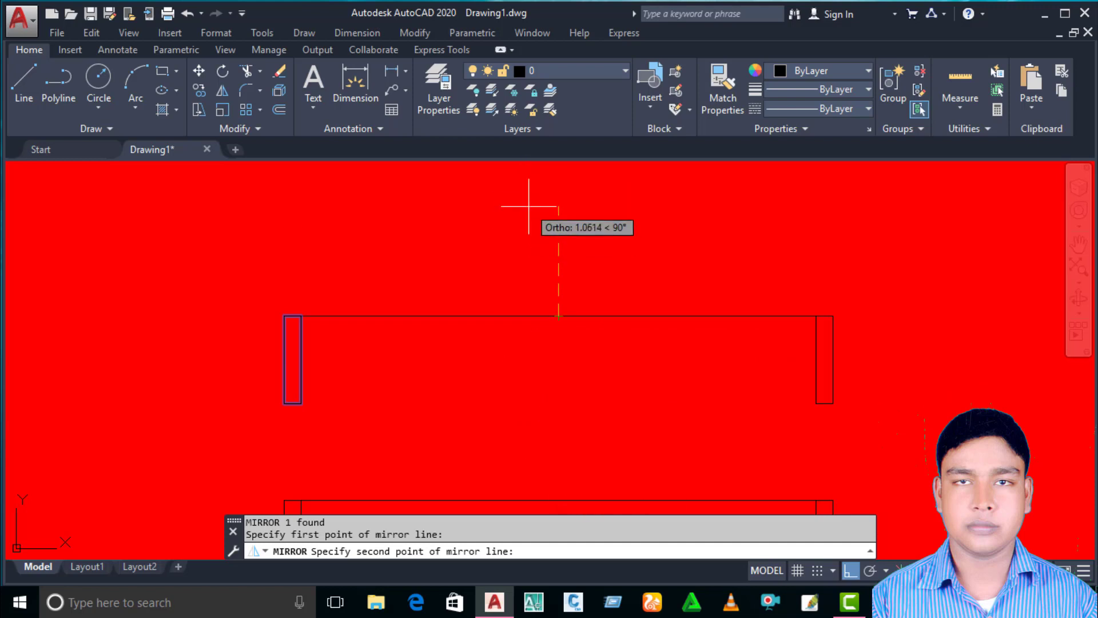
{"action": "left_click", "coordinate": [557, 203]}
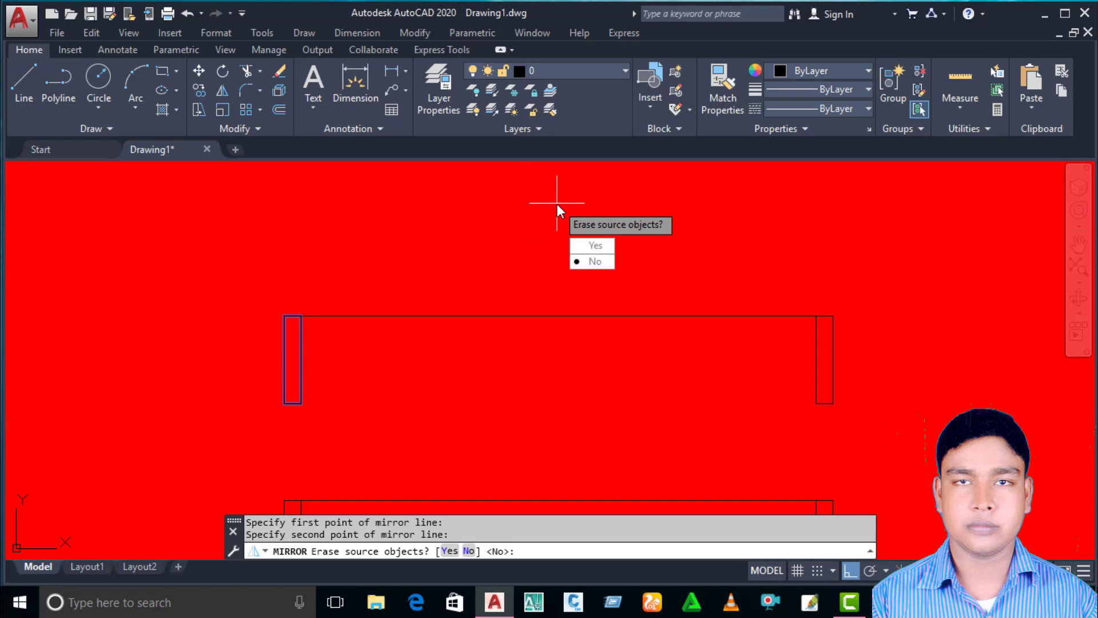
{"action": "key", "text": "Return"}
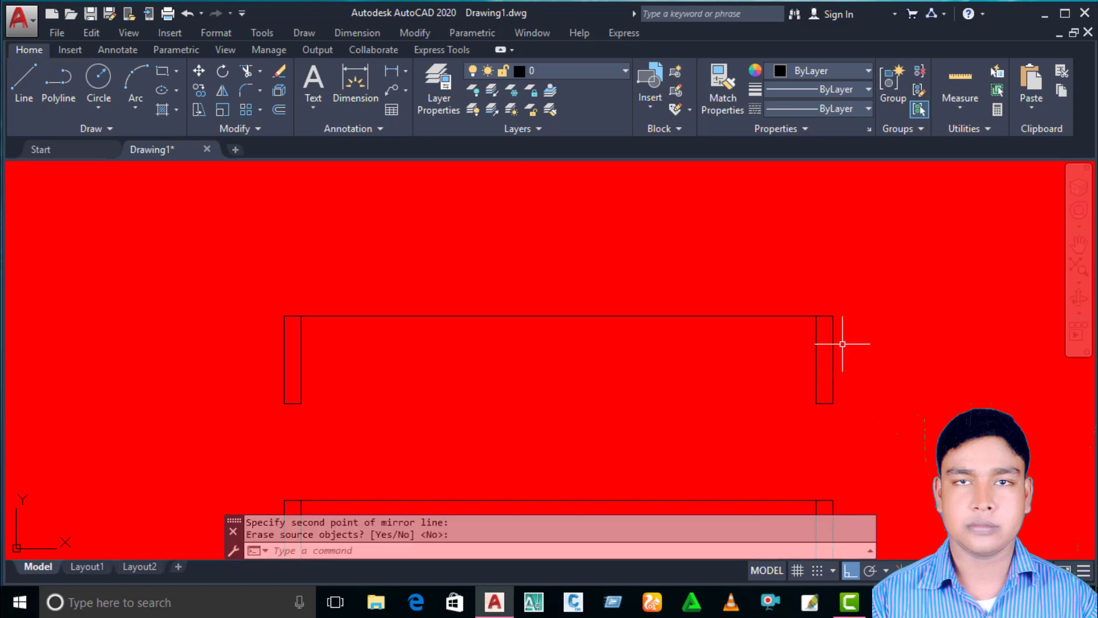
{"action": "scroll", "coordinate": [842, 344], "scroll_direction": "up", "scroll_amount": 2}
Clear trial selections and bring the profile drawing back into view
{"action": "left_click", "coordinate": [840, 332]}
{"action": "left_click", "coordinate": [703, 338]}
{"action": "scroll", "coordinate": [718, 347], "scroll_direction": "down", "scroll_amount": 4}
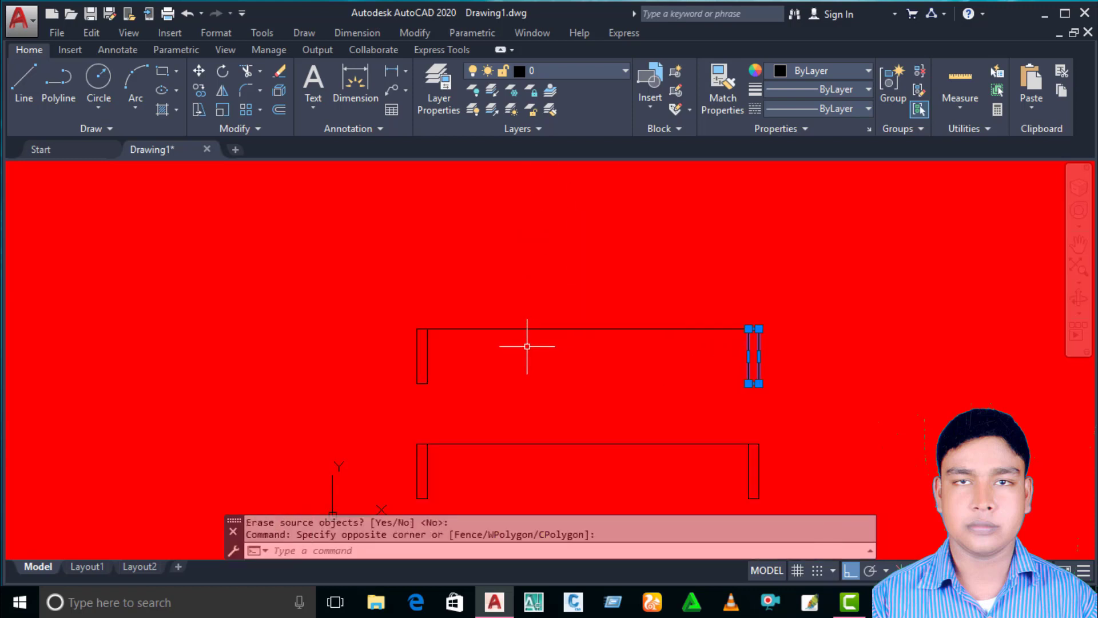
{"action": "key", "text": "Escape"}
{"action": "left_click", "coordinate": [526, 328]}
{"action": "left_click", "coordinate": [346, 398]}
{"action": "scroll", "coordinate": [772, 371], "scroll_direction": "up", "scroll_amount": 4}
{"action": "scroll", "coordinate": [786, 355], "scroll_direction": "up", "scroll_amount": 2}
{"action": "left_click", "coordinate": [791, 313]}
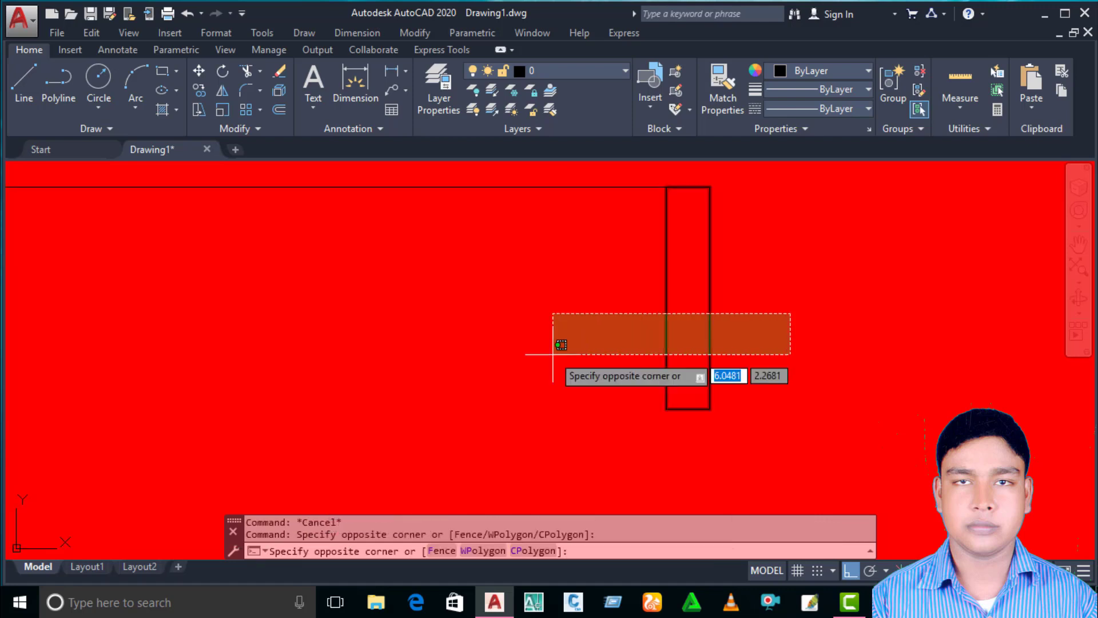
{"action": "left_click", "coordinate": [553, 354]}
{"action": "key", "text": "Escape"}
{"action": "scroll", "coordinate": [400, 341], "scroll_direction": "down", "scroll_amount": 3}
{"action": "middle_click_drag", "start_coordinate": [400, 341], "coordinate": [617, 350]}
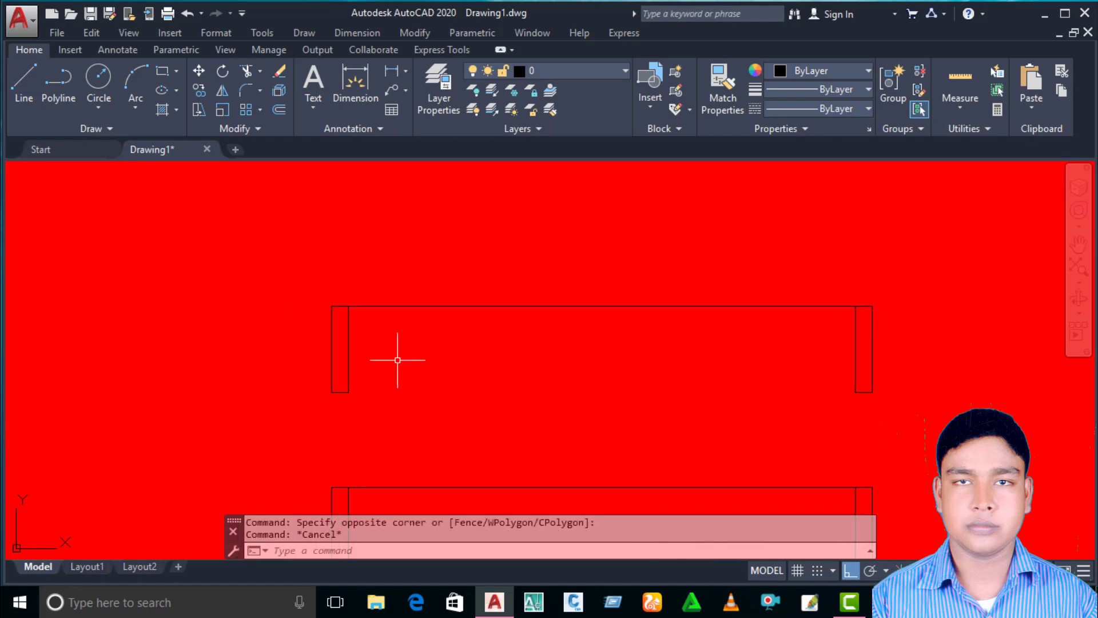
Copy the left end rectangle straight above the profile
{"action": "left_click", "coordinate": [380, 343]}
{"action": "left_click", "coordinate": [327, 359]}
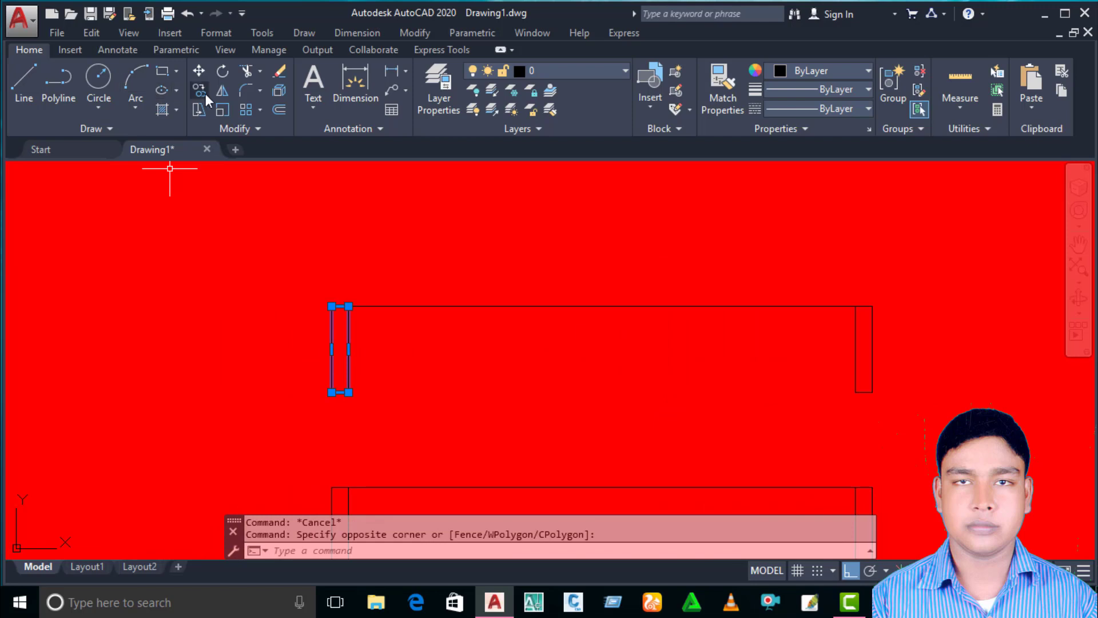
{"action": "left_click", "coordinate": [494, 370]}
{"action": "left_click", "coordinate": [449, 334]}
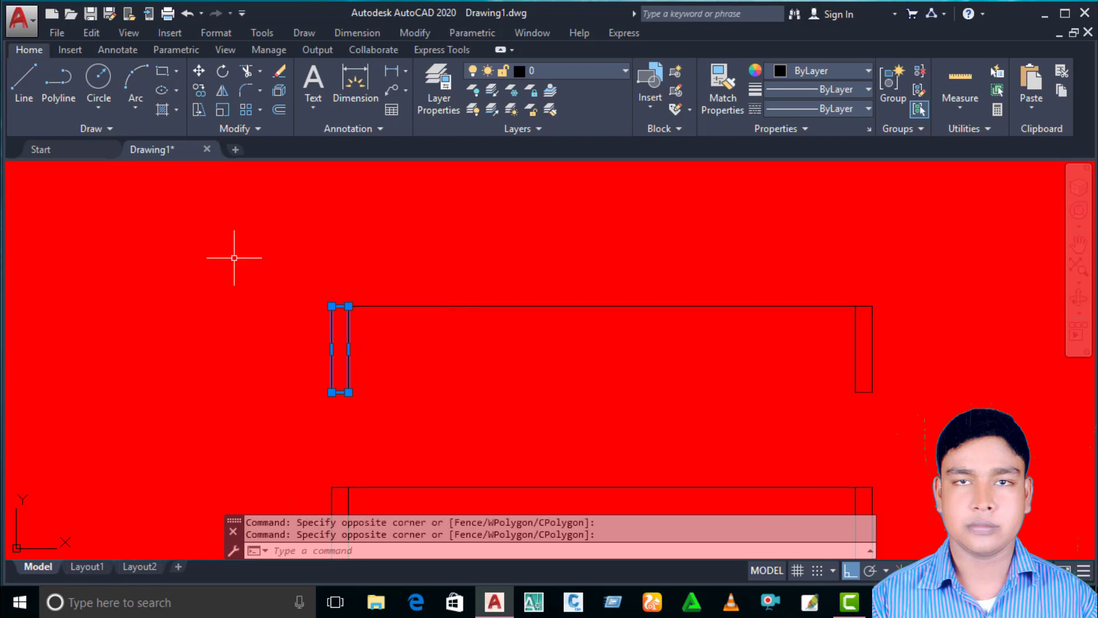
{"action": "type", "text": "co"}
{"action": "key", "text": "Return"}
{"action": "left_click", "coordinate": [431, 355]}
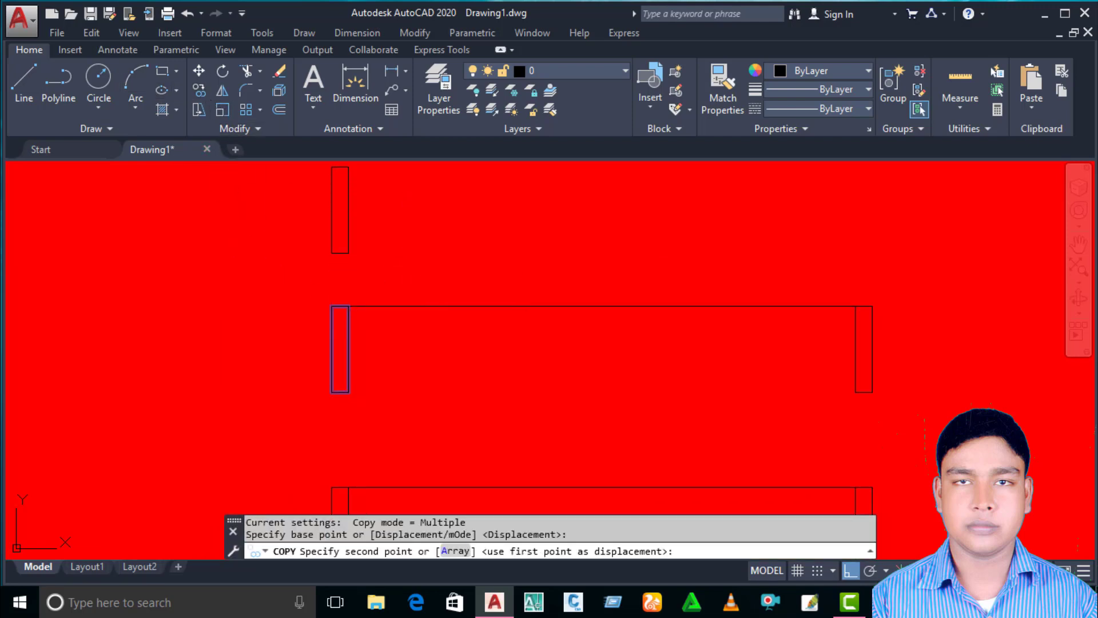
{"action": "left_click", "coordinate": [431, 216]}
{"action": "key", "text": "Escape"}
{"action": "middle_click_drag", "start_coordinate": [426, 263], "coordinate": [437, 355]}
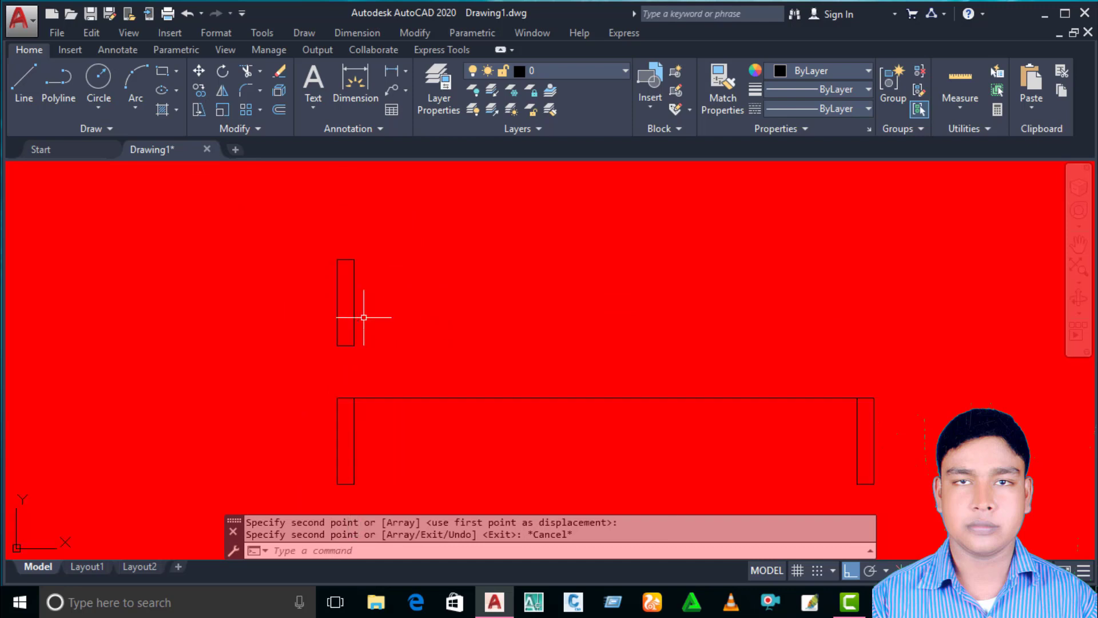
Mirror the upper copied rectangle, keeping the source object
{"action": "left_click", "coordinate": [368, 276]}
{"action": "left_click", "coordinate": [275, 320]}
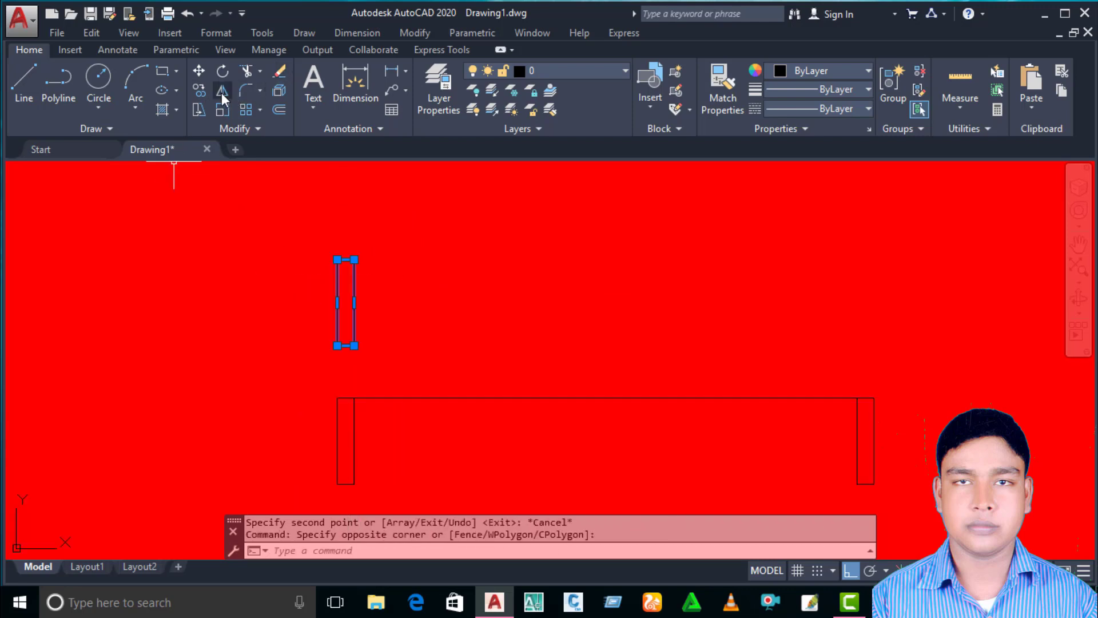
{"action": "left_click", "coordinate": [222, 91]}
{"action": "left_click", "coordinate": [345, 302]}
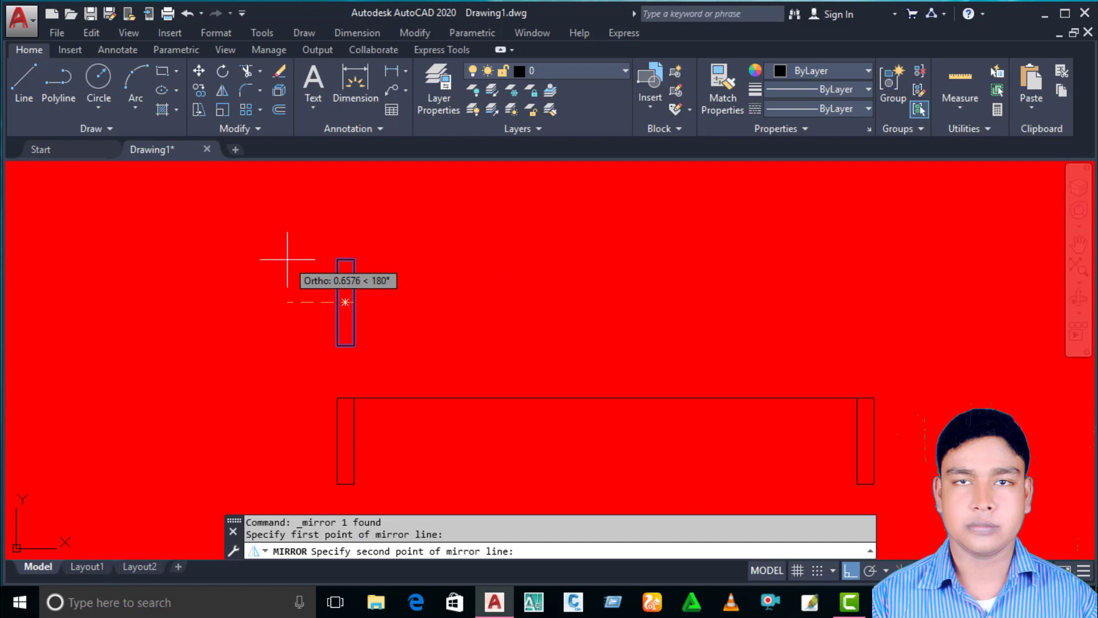
{"action": "left_click", "coordinate": [355, 215]}
{"action": "right_click", "coordinate": [360, 215]}
{"action": "left_click", "coordinate": [377, 226]}
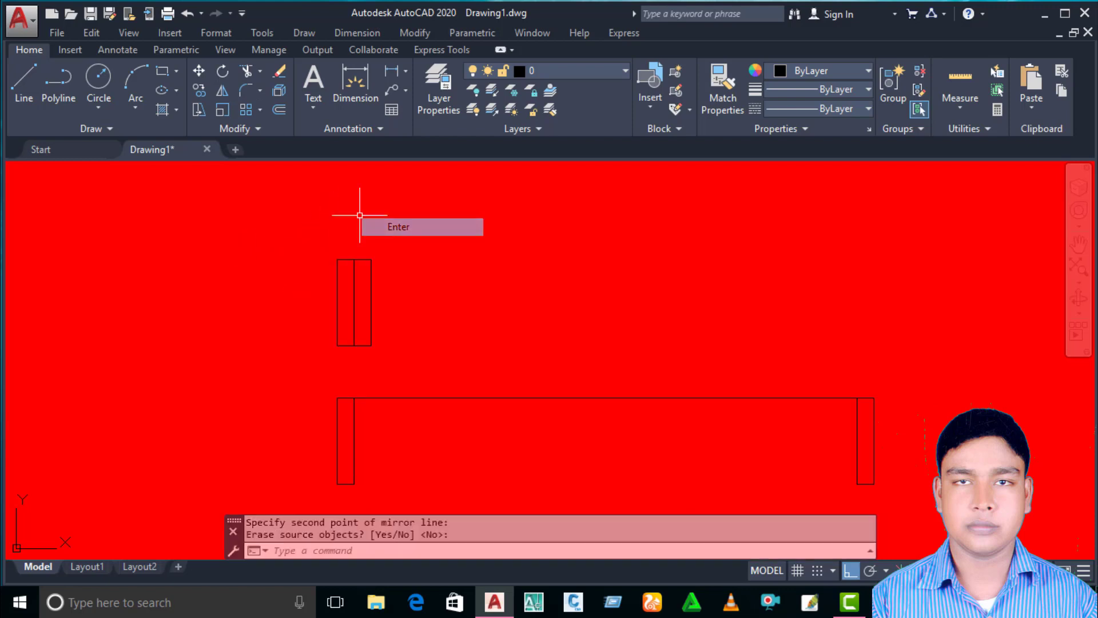
{"action": "scroll", "coordinate": [338, 323], "scroll_direction": "up", "scroll_amount": 2}
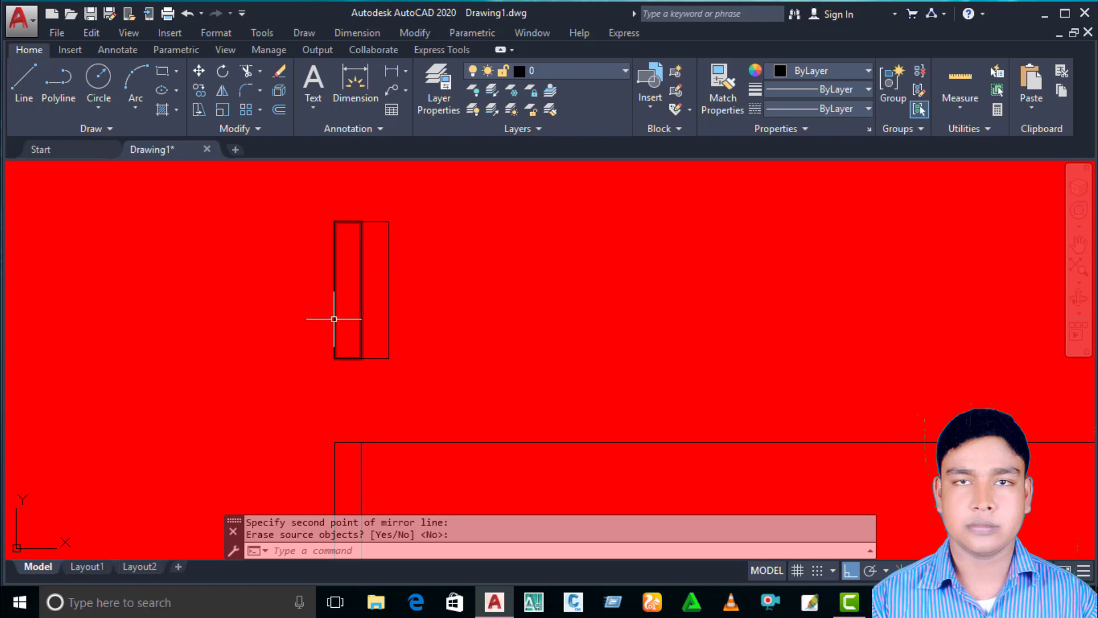
{"action": "scroll", "coordinate": [360, 360], "scroll_direction": "down", "scroll_amount": 2}
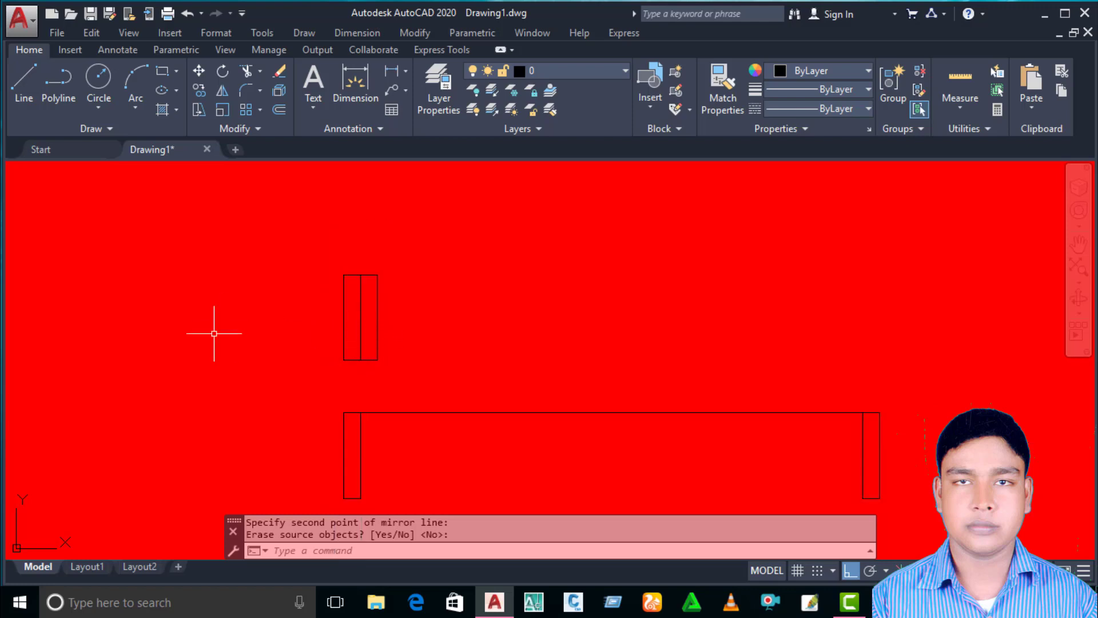
Mirror the left narrow rectangle again, keeping the source, and select the left rectangle
{"action": "left_click", "coordinate": [356, 312]}
{"action": "left_click", "coordinate": [317, 319]}
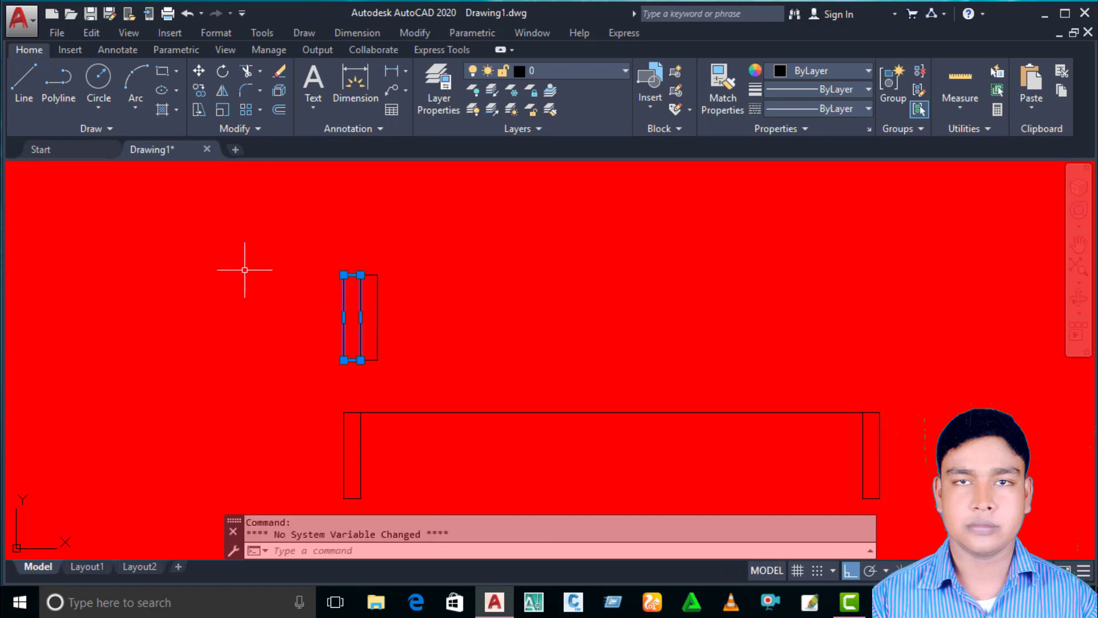
{"action": "type", "text": "mi"}
{"action": "key", "text": "Return"}
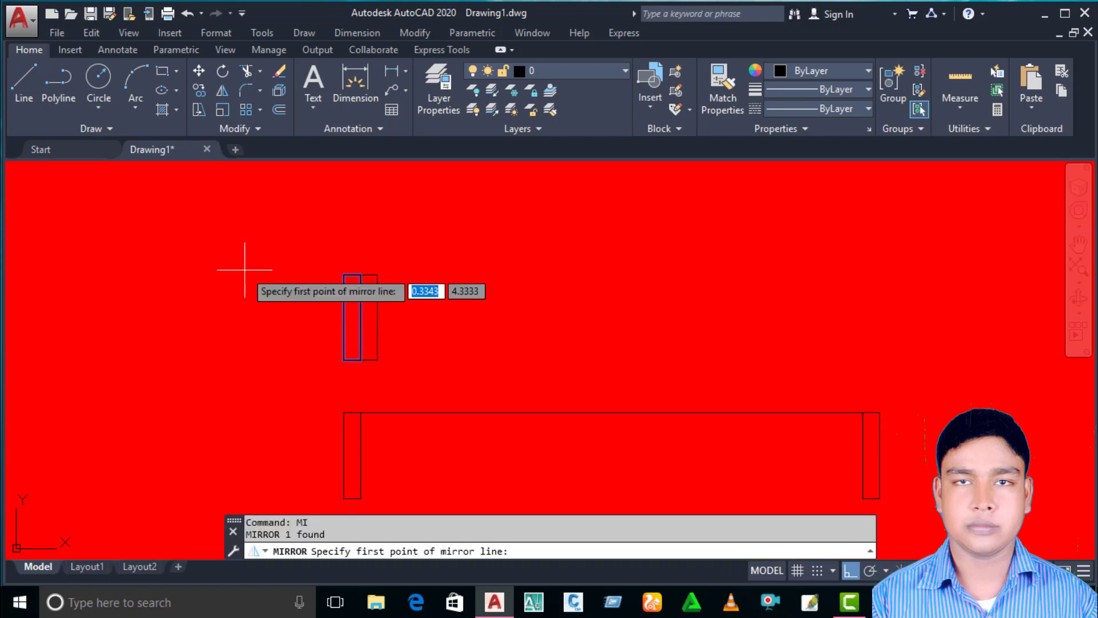
{"action": "left_click", "coordinate": [352, 316]}
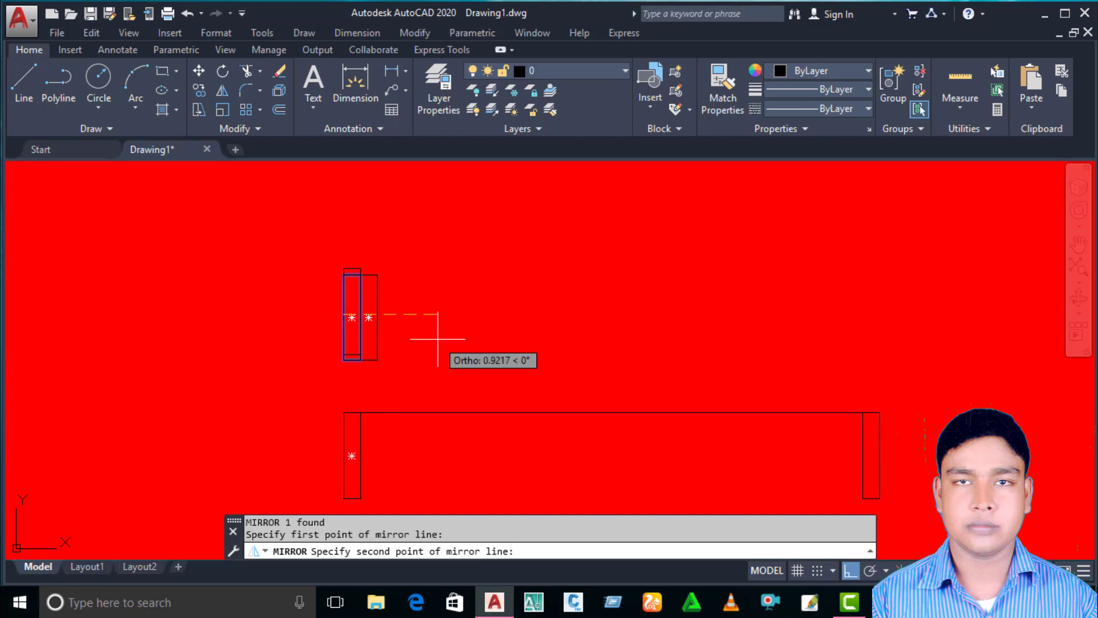
{"action": "left_click", "coordinate": [465, 309]}
{"action": "right_click", "coordinate": [467, 316]}
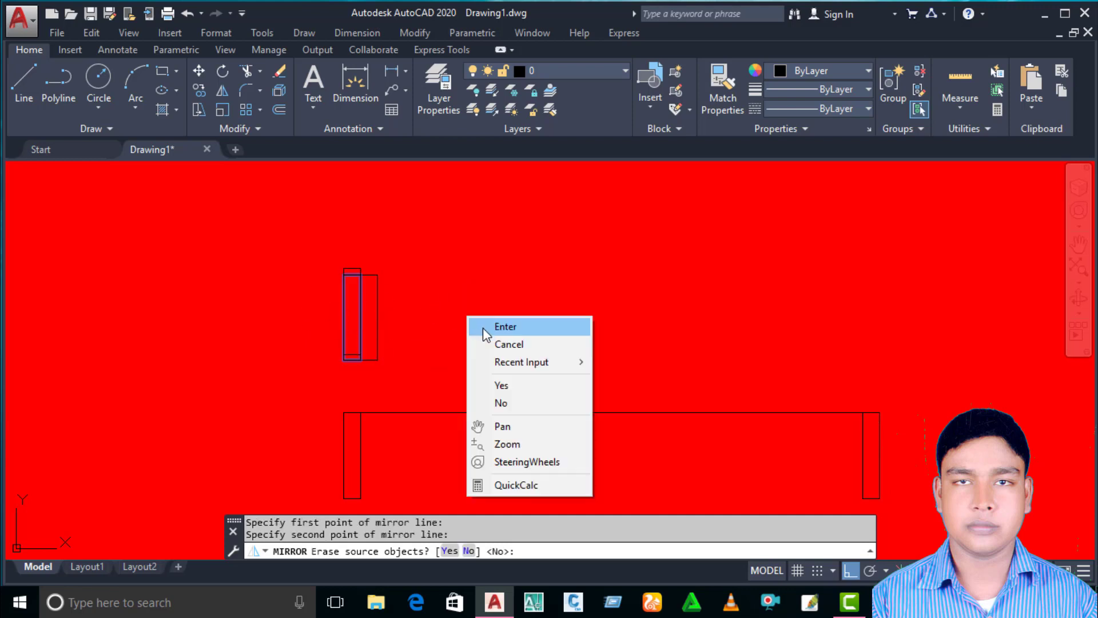
{"action": "left_click", "coordinate": [483, 329]}
{"action": "scroll", "coordinate": [348, 331], "scroll_direction": "up", "scroll_amount": 2}
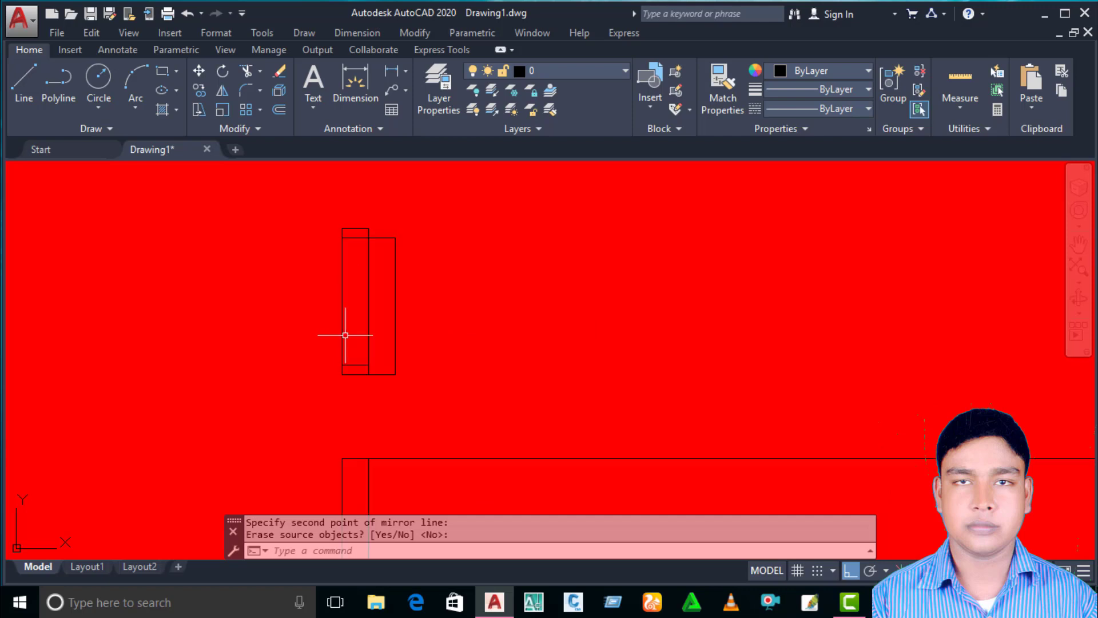
{"action": "left_click", "coordinate": [354, 363]}
Delete the leftover test rectangles
{"action": "key", "text": "Delete"}
{"action": "left_click", "coordinate": [454, 262]}
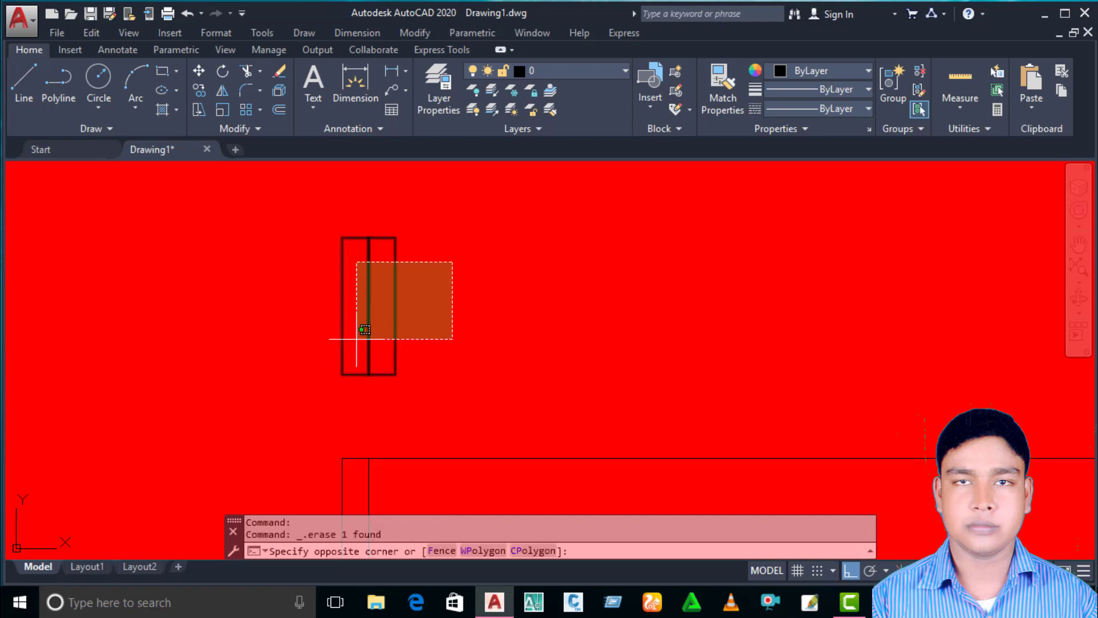
{"action": "left_click", "coordinate": [355, 325]}
{"action": "key", "text": "Delete"}
{"action": "scroll", "coordinate": [357, 341], "scroll_direction": "down", "scroll_amount": 4}
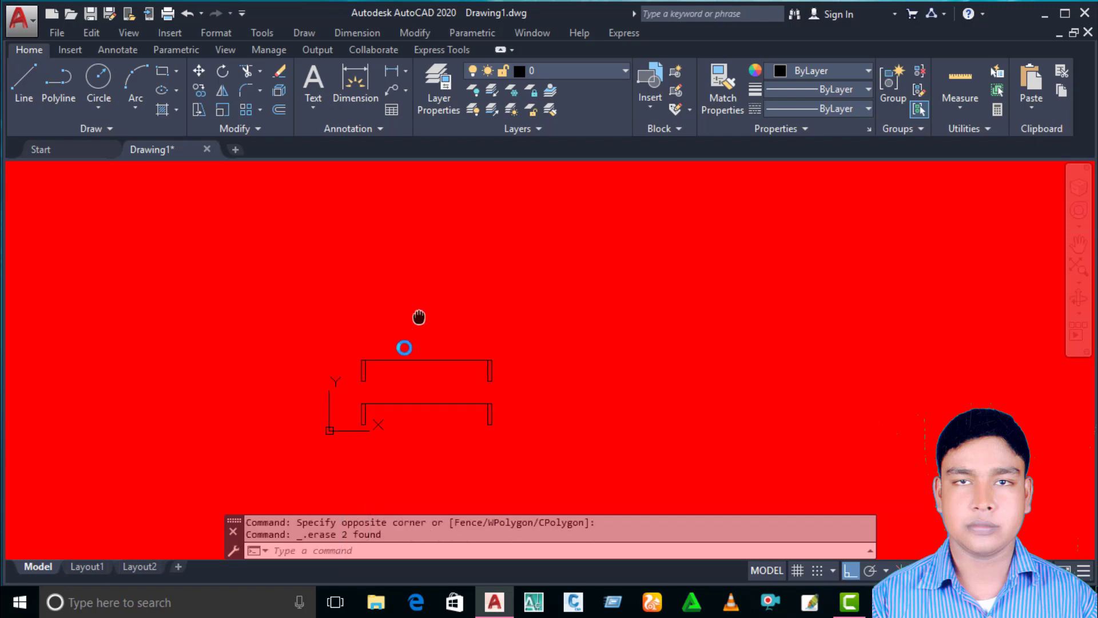
{"action": "middle_click_drag", "start_coordinate": [435, 314], "coordinate": [415, 353]}
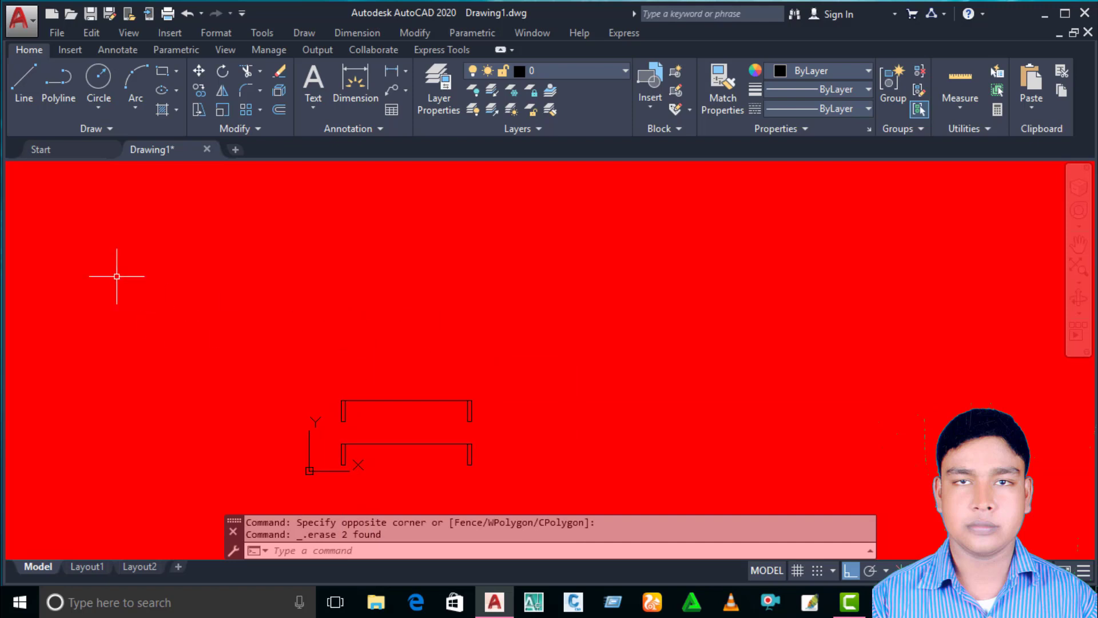
Draw a polyline with a horizontal top and, with Ortho off, a side sloping down-right
{"action": "left_click", "coordinate": [69, 86]}
{"action": "left_click", "coordinate": [371, 274]}
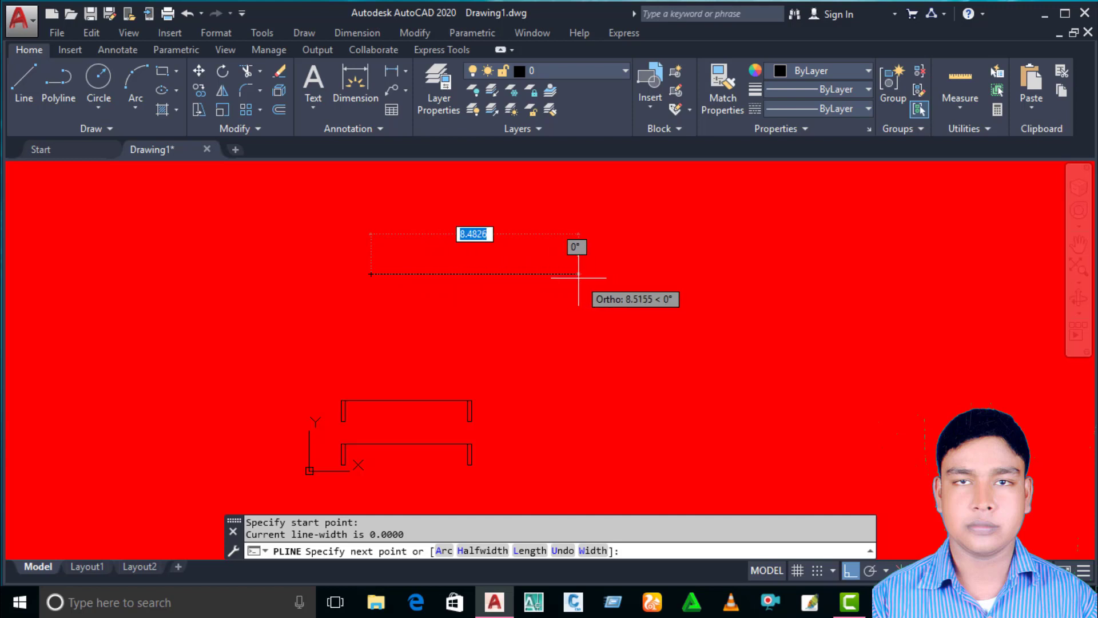
{"action": "left_click", "coordinate": [578, 277]}
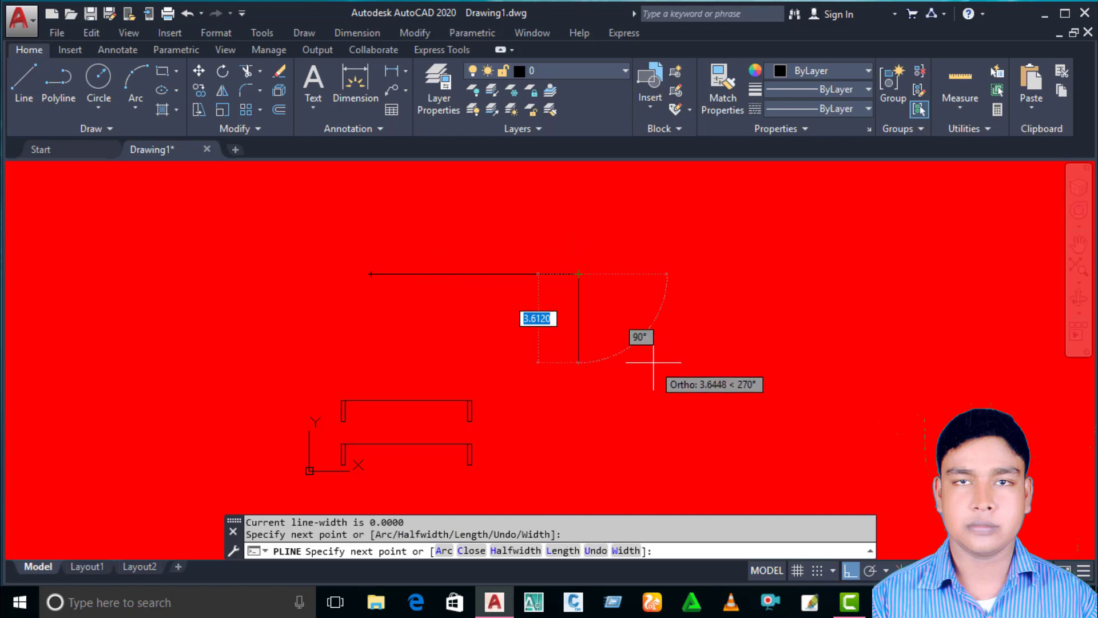
{"action": "key", "text": "F8"}
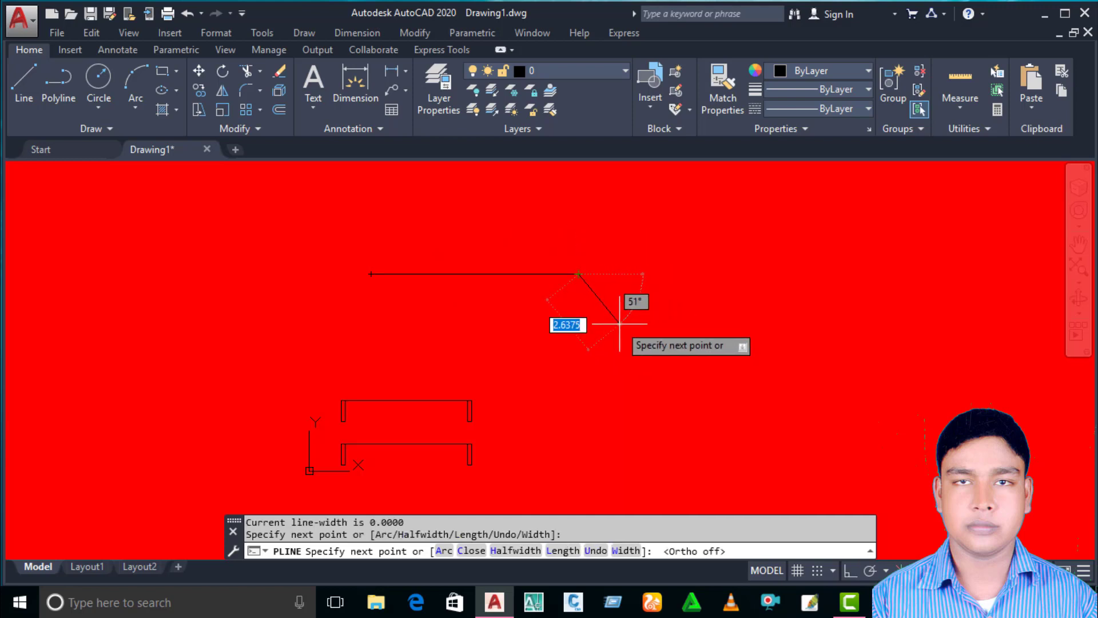
{"action": "left_click", "coordinate": [618, 324]}
{"action": "key", "text": "Return"}
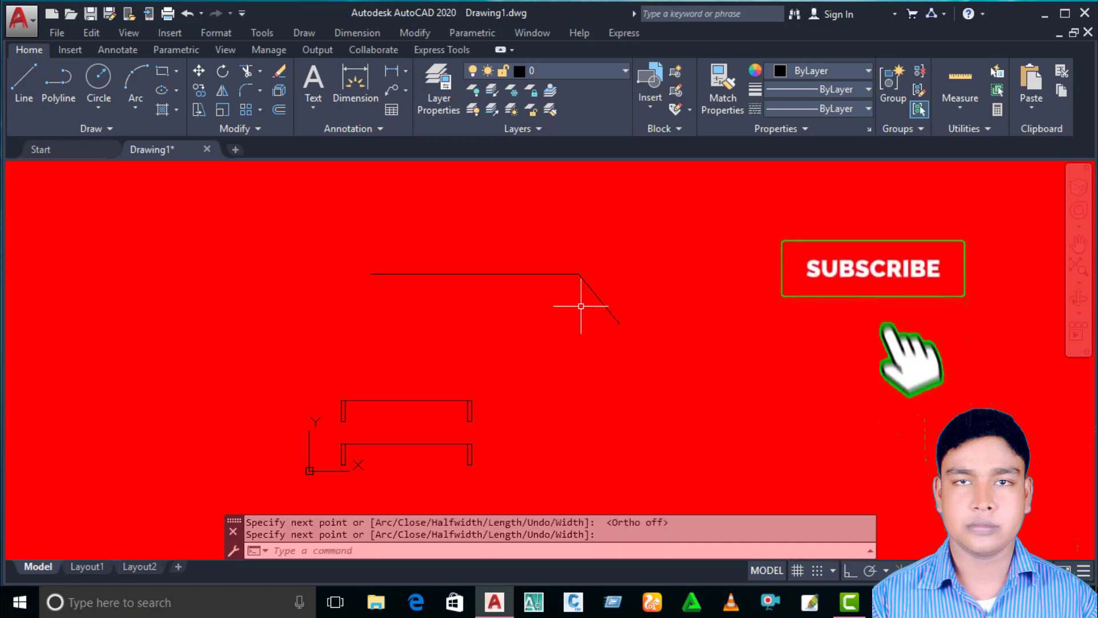
Select the new polyline and begin mirroring it
{"action": "scroll", "coordinate": [601, 289], "scroll_direction": "up", "scroll_amount": 2}
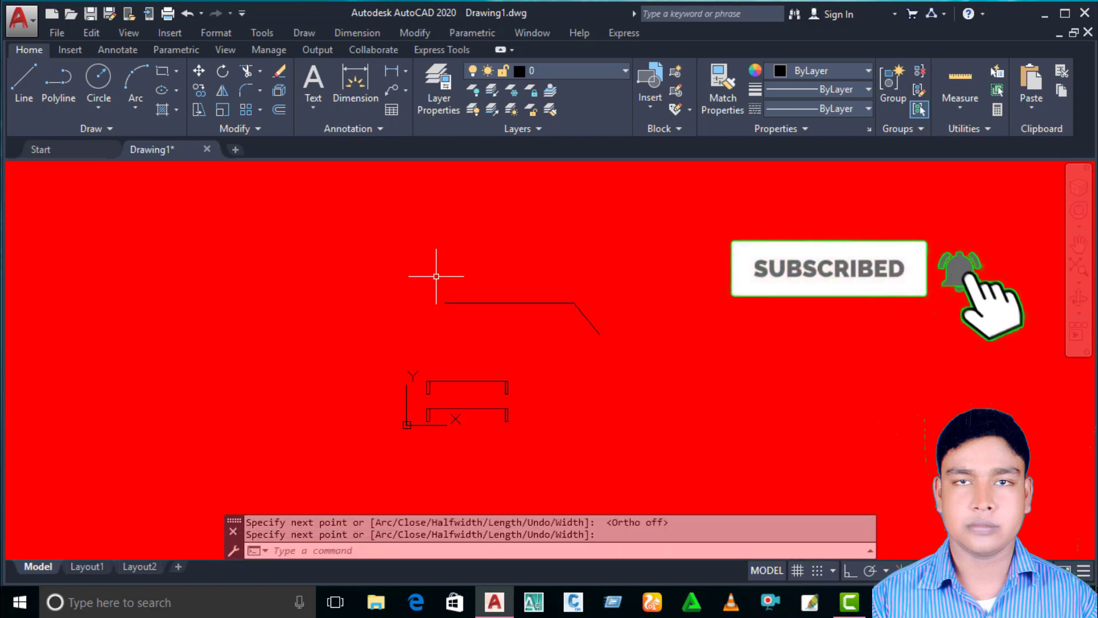
{"action": "scroll", "coordinate": [509, 293], "scroll_direction": "up", "scroll_amount": 2}
{"action": "left_click", "coordinate": [676, 273]}
{"action": "left_click", "coordinate": [584, 326]}
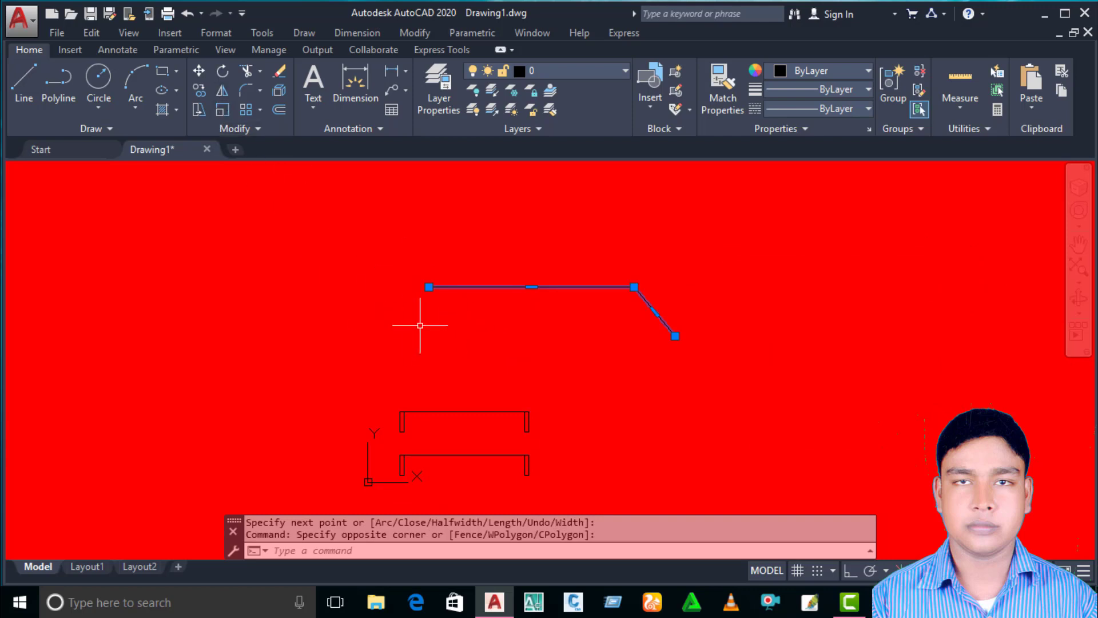
{"action": "left_click", "coordinate": [223, 93]}
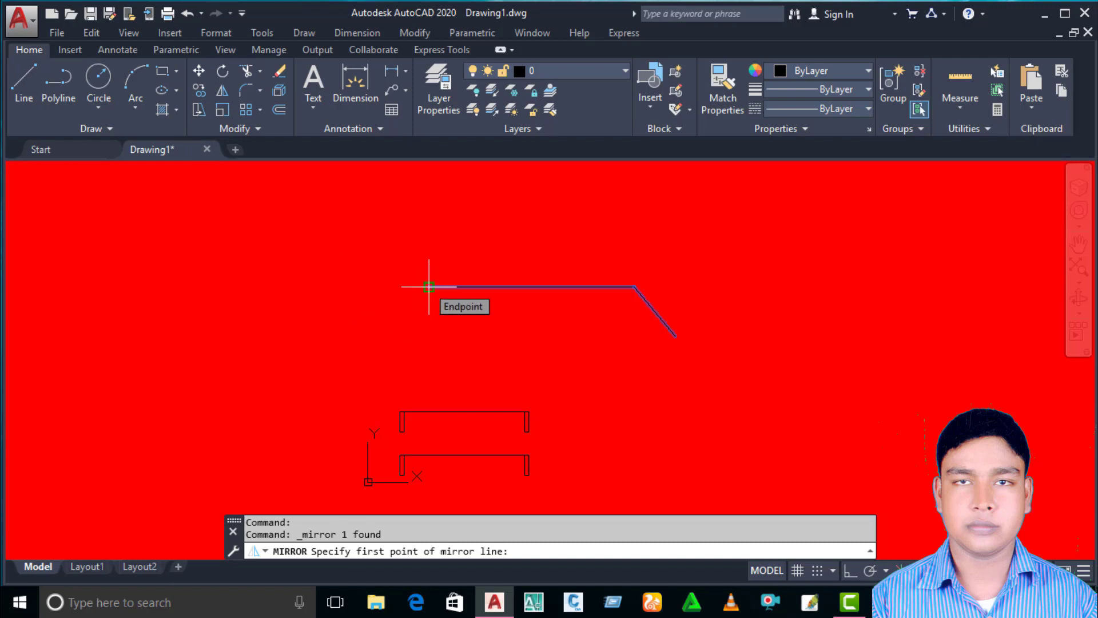
{"action": "left_click", "coordinate": [429, 286]}
{"action": "left_click", "coordinate": [439, 363]}
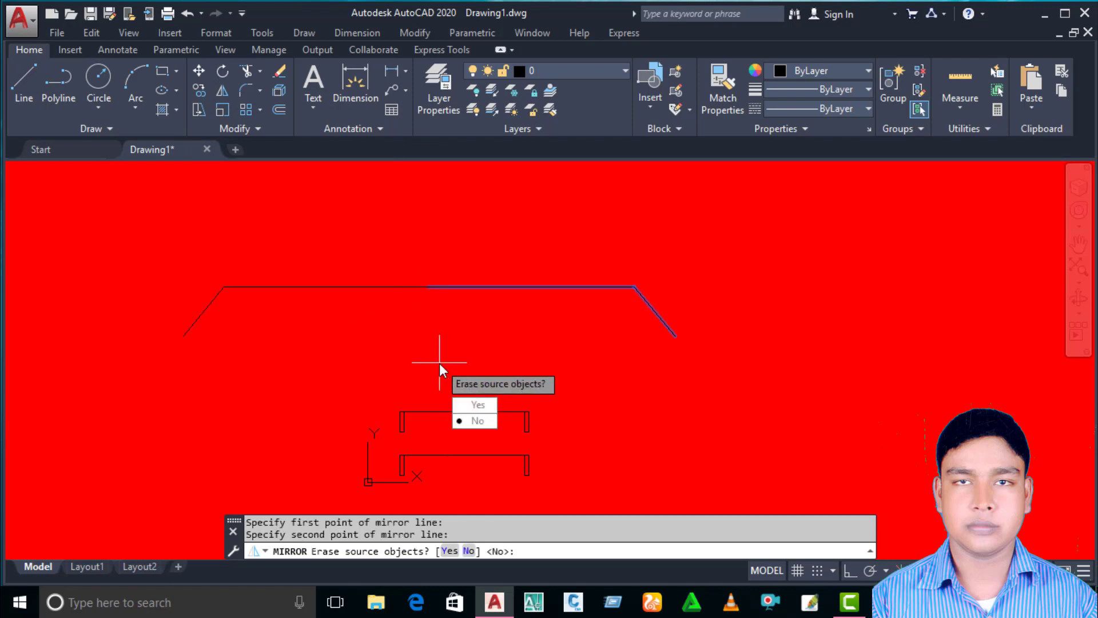
{"action": "right_click", "coordinate": [439, 362]}
{"action": "left_click", "coordinate": [478, 373]}
{"action": "left_click_drag", "start_coordinate": [527, 281], "coordinate": [459, 346]}
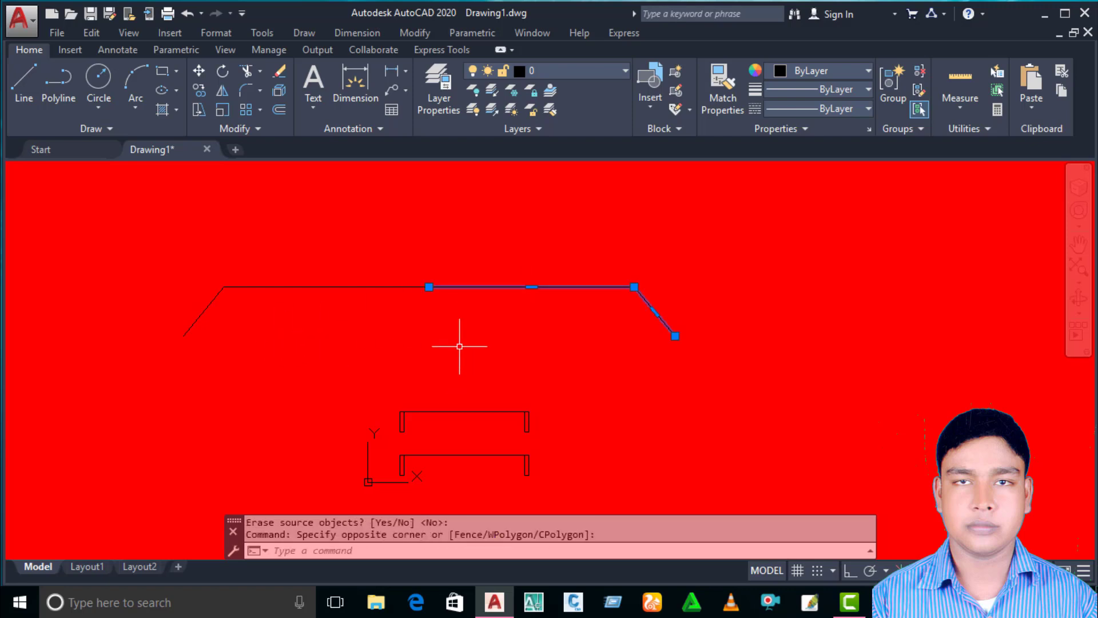
{"action": "left_click", "coordinate": [412, 238]}
{"action": "left_click", "coordinate": [313, 327]}
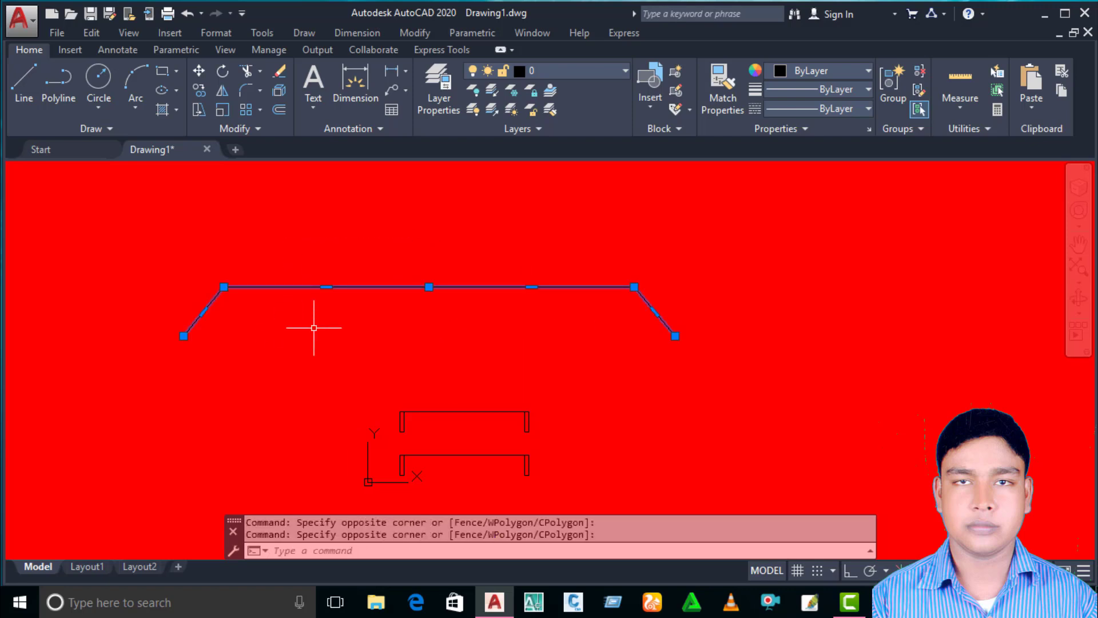
{"action": "key", "text": "Escape"}
{"action": "left_click_drag", "start_coordinate": [338, 277], "coordinate": [321, 321]}
{"action": "key", "text": "Escape"}
{"action": "left_click_drag", "start_coordinate": [530, 266], "coordinate": [492, 332]}
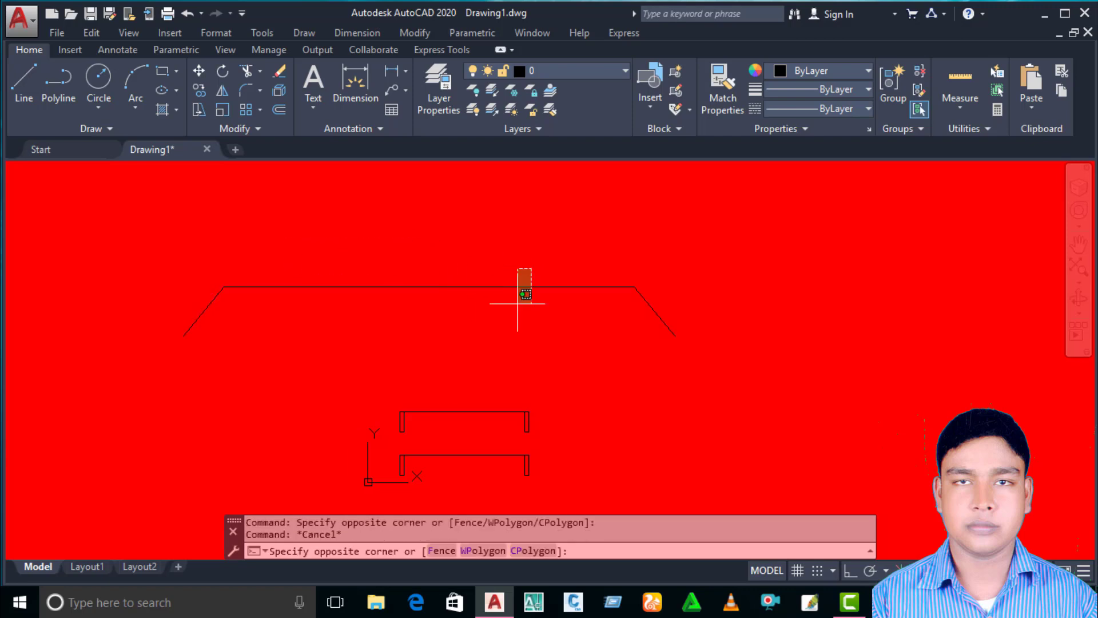
{"action": "mouse_move", "coordinate": [338, 299]}
{"action": "left_mouse_down"}
{"action": "mouse_move", "coordinate": [311, 250]}
{"action": "mouse_move", "coordinate": [285, 306]}
{"action": "left_mouse_up"}
{"action": "key", "text": "Escape"}
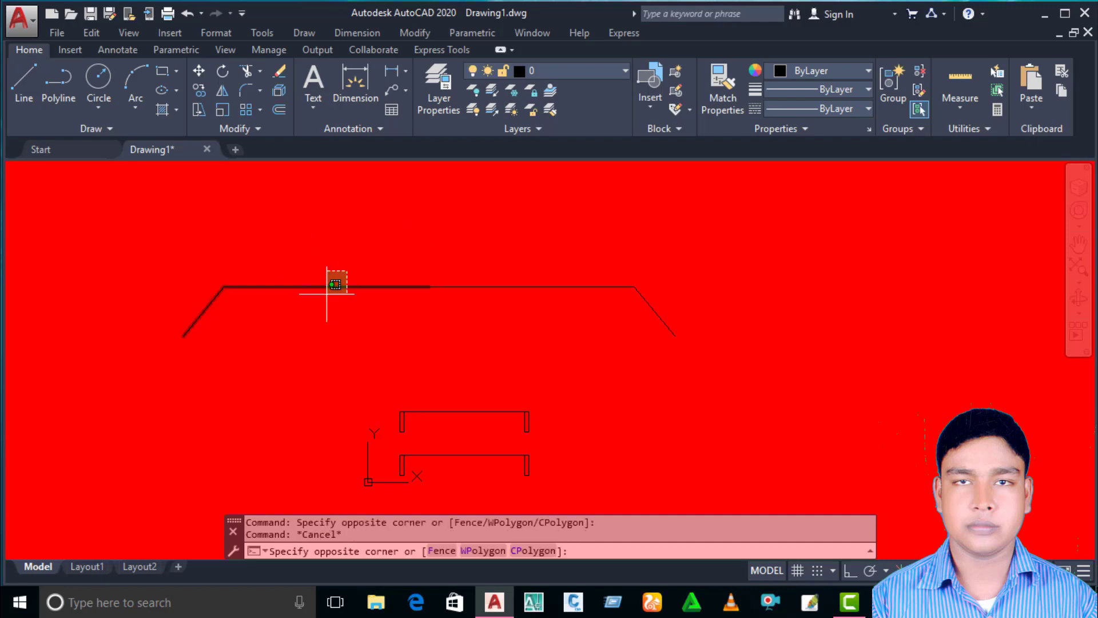
{"action": "left_click_drag", "start_coordinate": [560, 255], "coordinate": [510, 319]}
{"action": "left_click", "coordinate": [359, 253]}
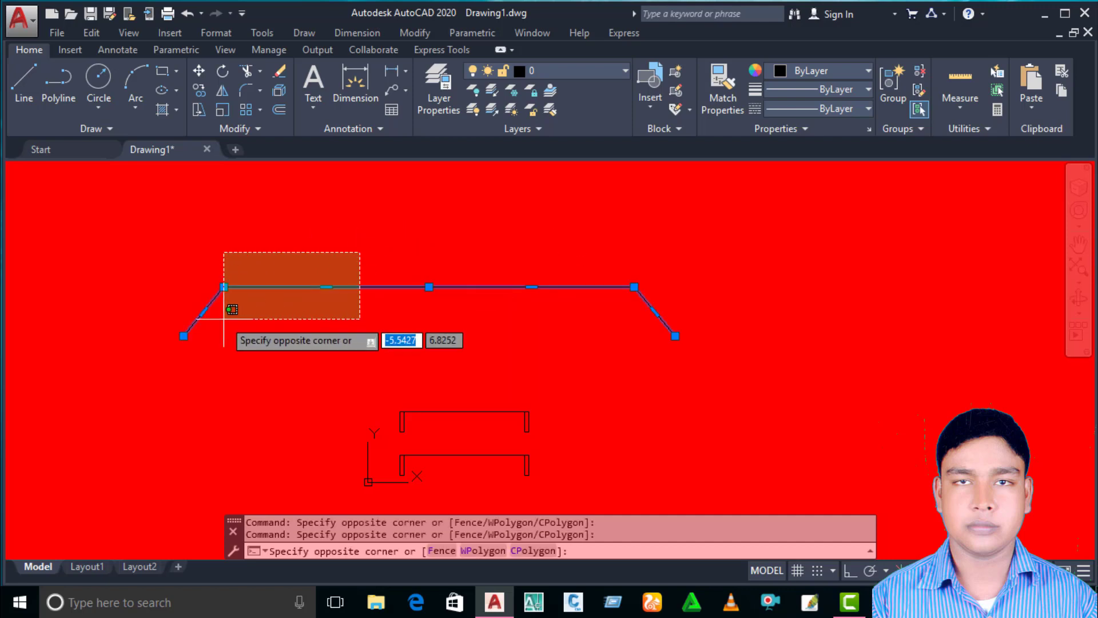
{"action": "left_click", "coordinate": [111, 341]}
{"action": "left_click", "coordinate": [305, 245]}
{"action": "left_click", "coordinate": [123, 388]}
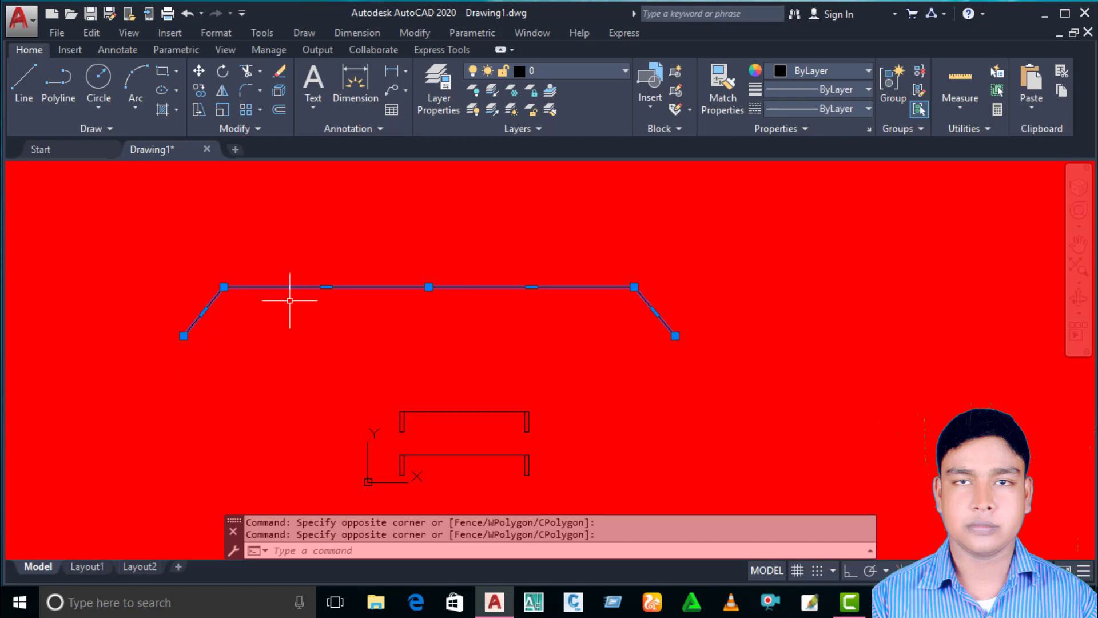
{"action": "left_click", "coordinate": [331, 253]}
{"action": "left_click", "coordinate": [110, 355]}
{"action": "key", "text": "Escape"}
{"action": "left_click", "coordinate": [350, 326]}
{"action": "left_click", "coordinate": [199, 360]}
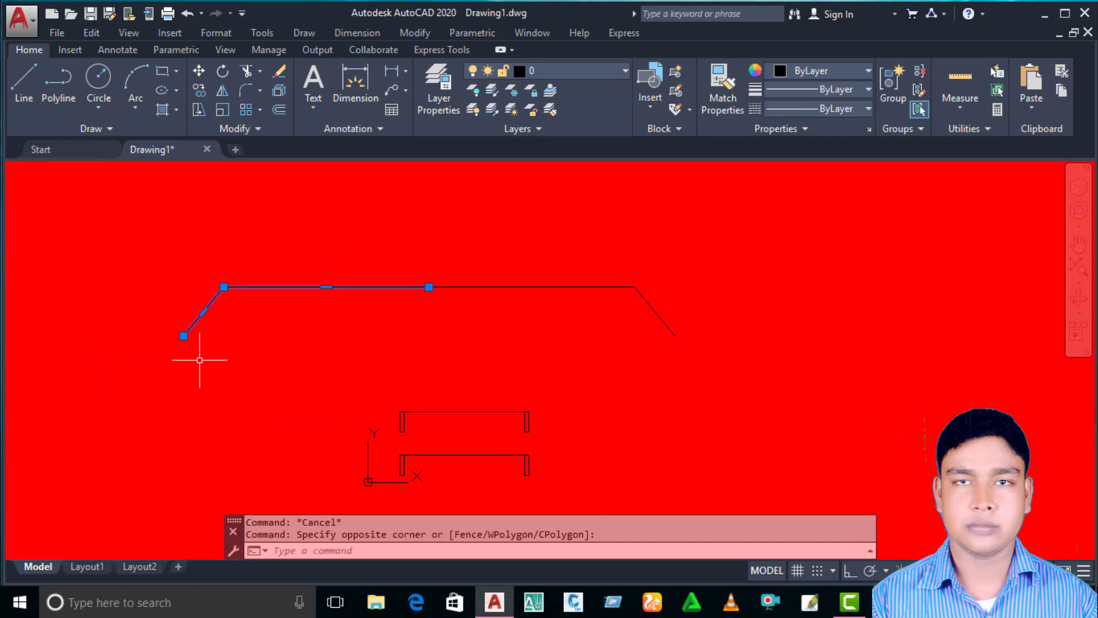
{"action": "left_click", "coordinate": [320, 255]}
{"action": "left_click", "coordinate": [233, 330]}
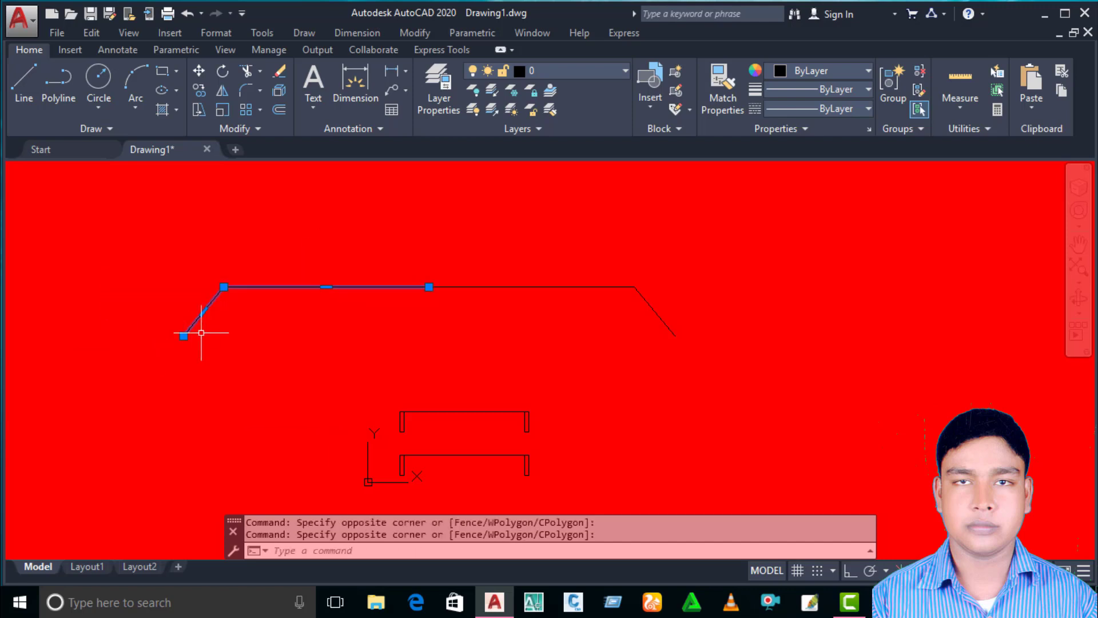
{"action": "key", "text": "Escape"}
{"action": "left_click", "coordinate": [286, 276]}
{"action": "left_click", "coordinate": [244, 310]}
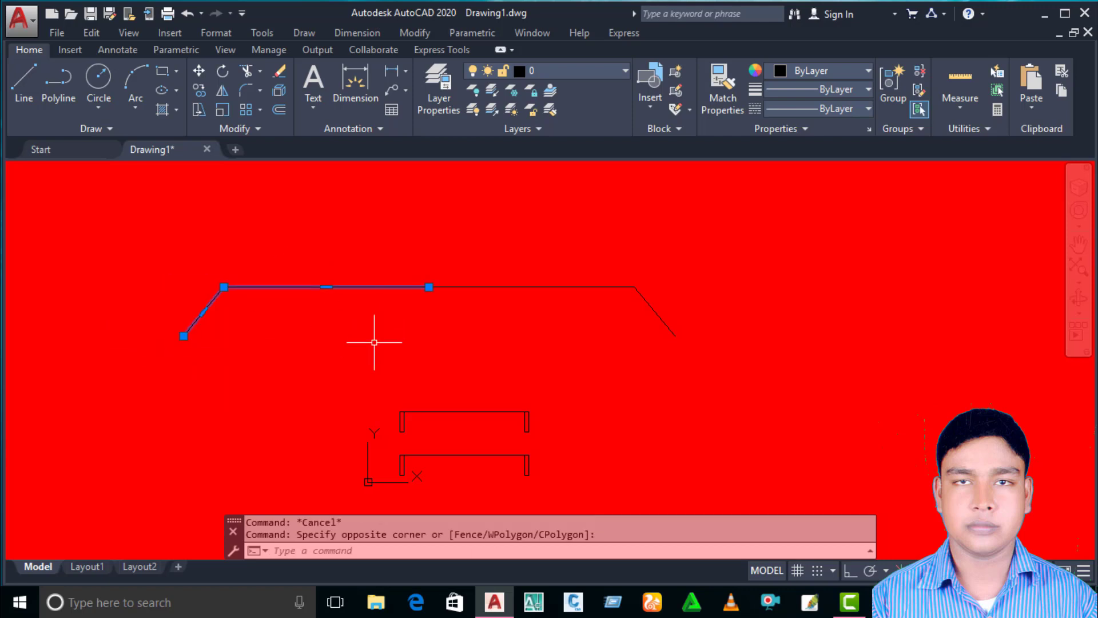
{"action": "key", "text": "Escape"}
{"action": "left_click", "coordinate": [662, 246]}
{"action": "left_click", "coordinate": [592, 326]}
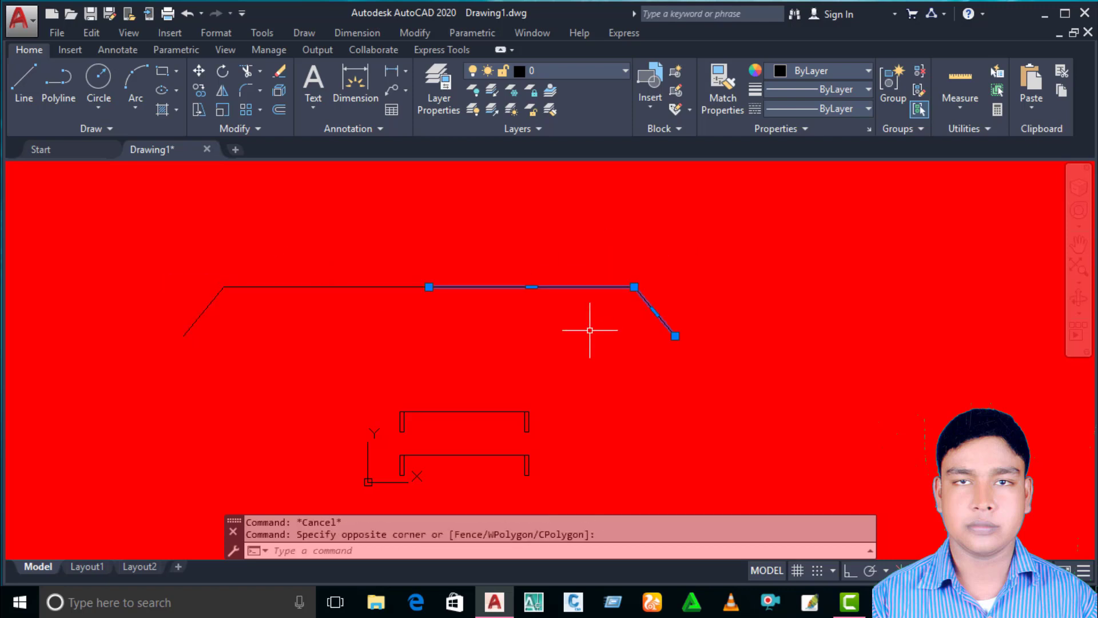
{"action": "key", "text": "Escape"}
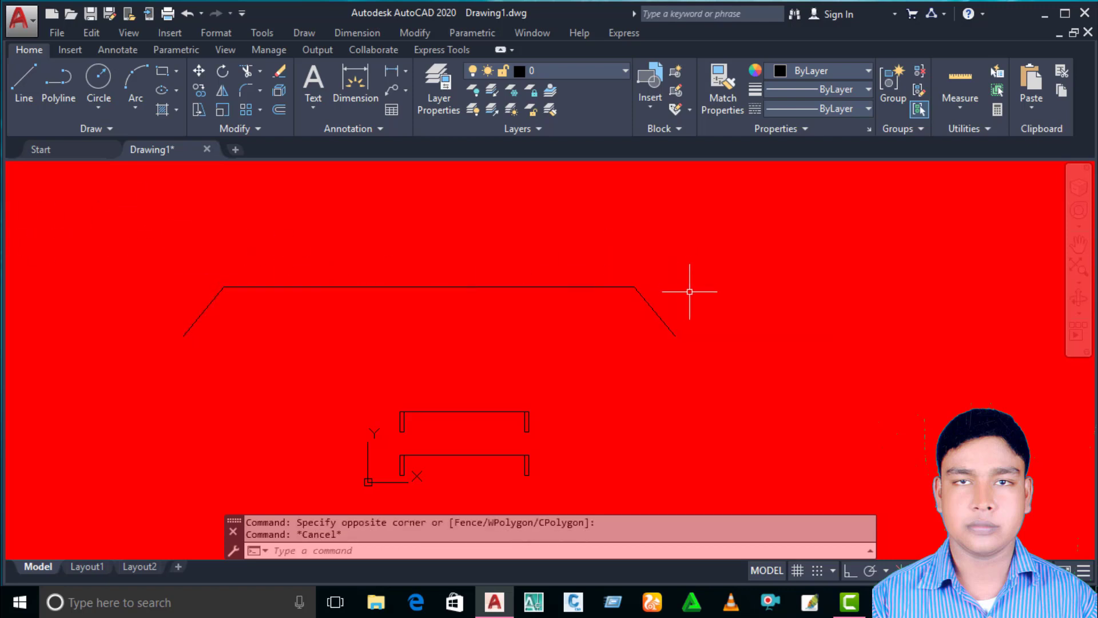
{"action": "type", "text": "m"}
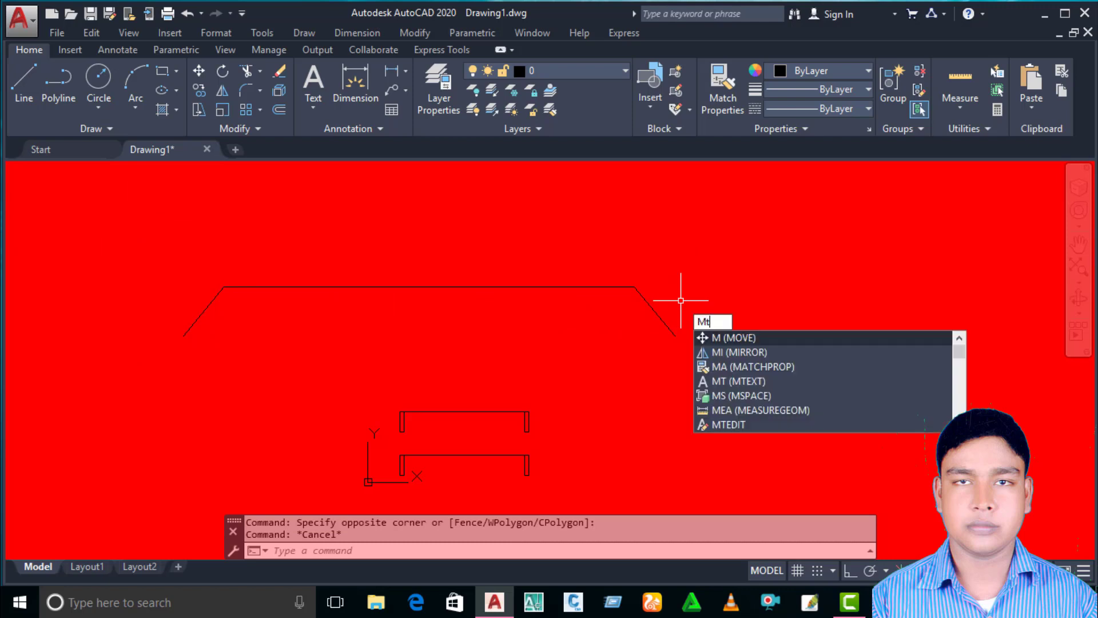
Create a multiline text label 'V1:H2' at text height 1 beside the right slope
{"action": "key", "text": "Return"}
{"action": "left_click", "coordinate": [680, 300]}
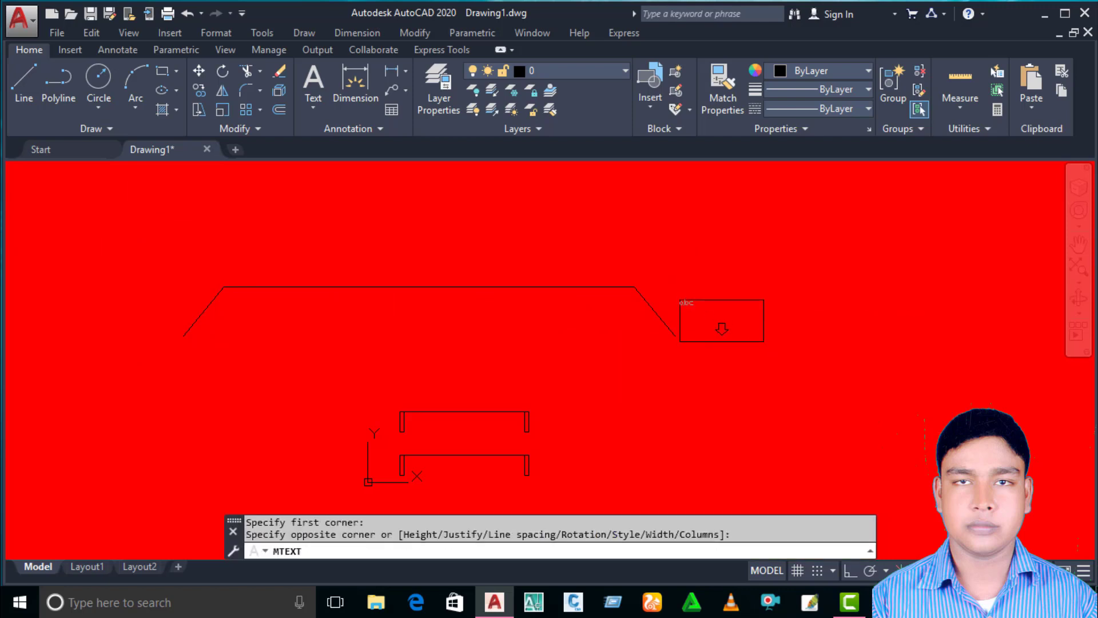
{"action": "left_click", "coordinate": [763, 342]}
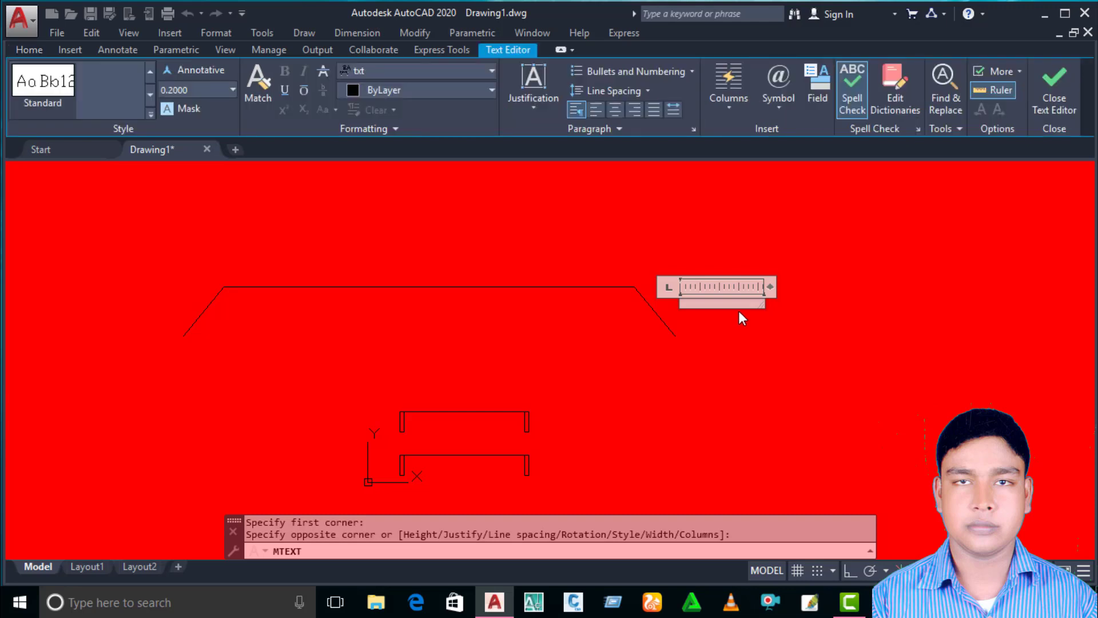
{"action": "left_click_drag", "start_coordinate": [763, 304], "coordinate": [803, 338]}
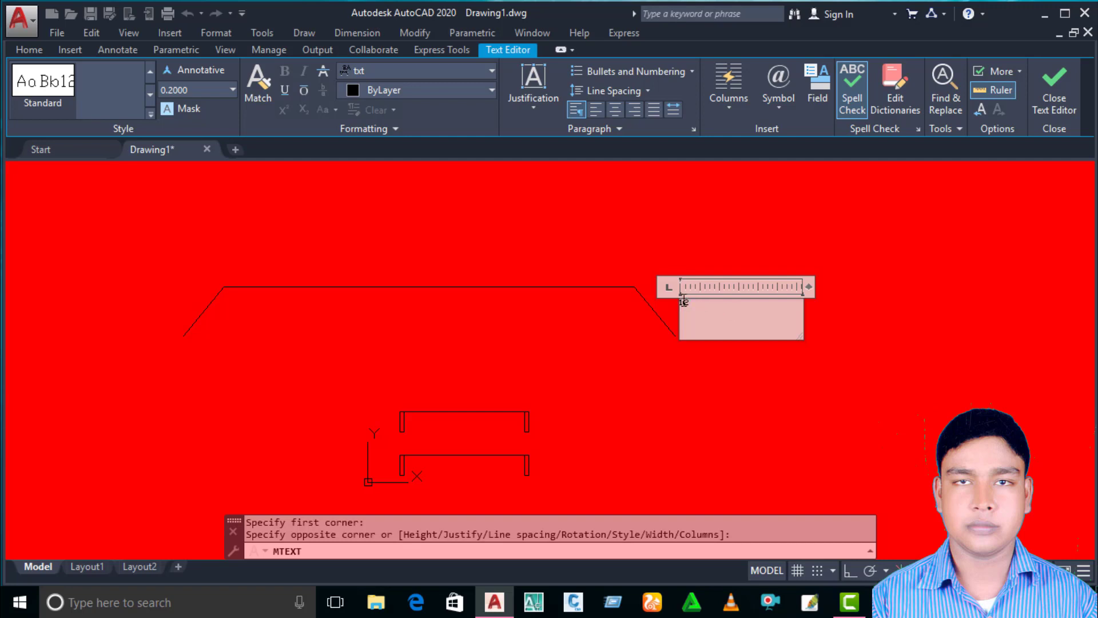
{"action": "left_click_drag", "start_coordinate": [726, 305], "coordinate": [641, 319]}
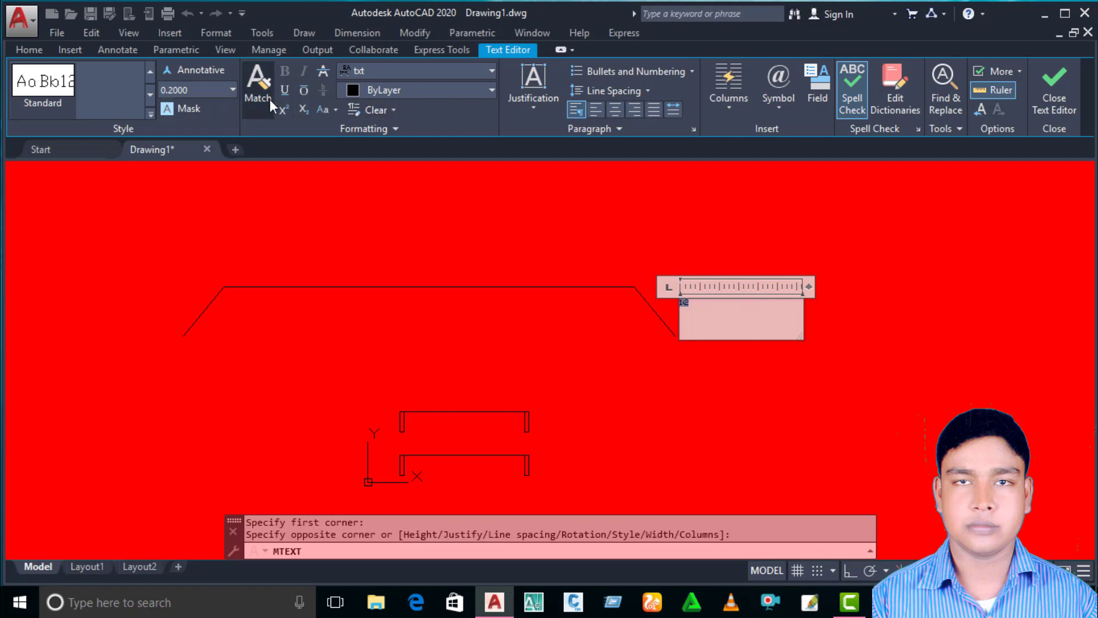
{"action": "left_click", "coordinate": [195, 89]}
{"action": "type", "text": "1"}
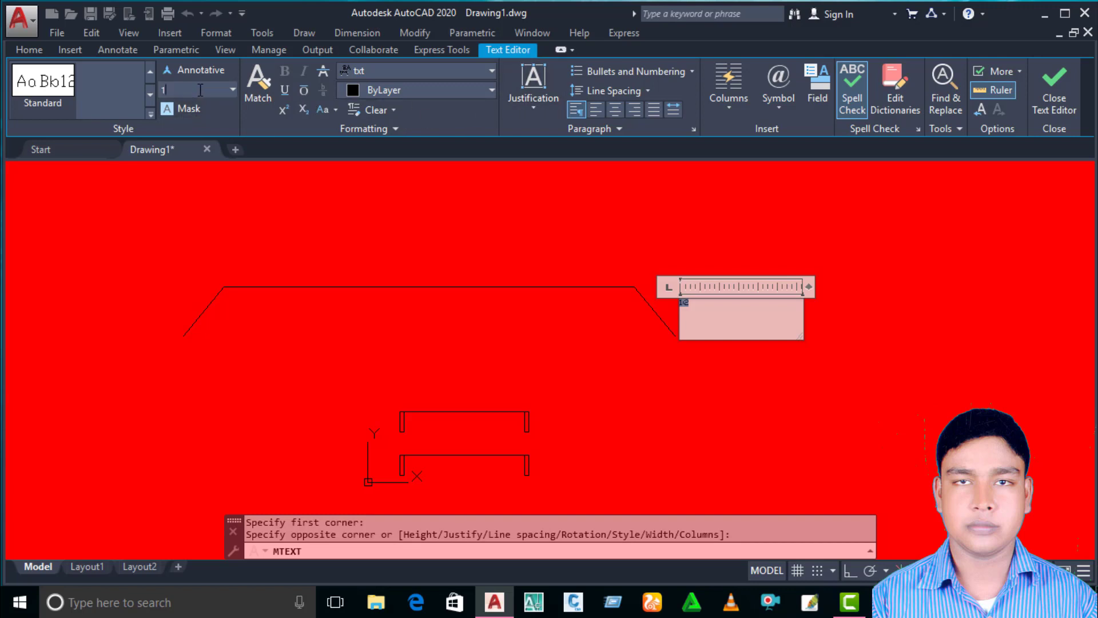
{"action": "key", "text": "Return"}
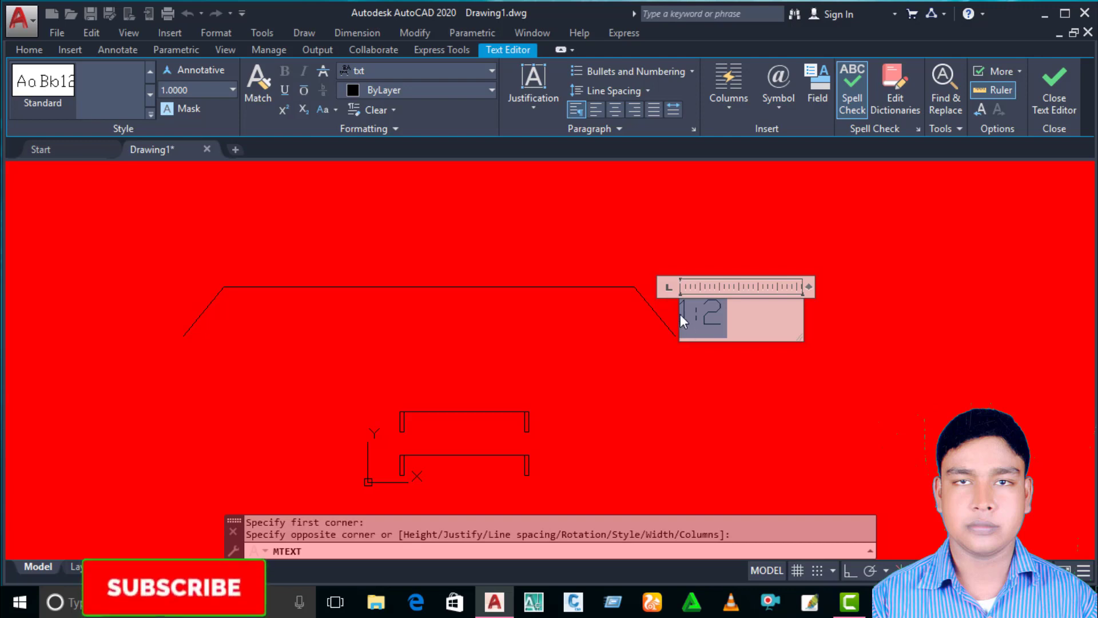
{"action": "left_click", "coordinate": [684, 321]}
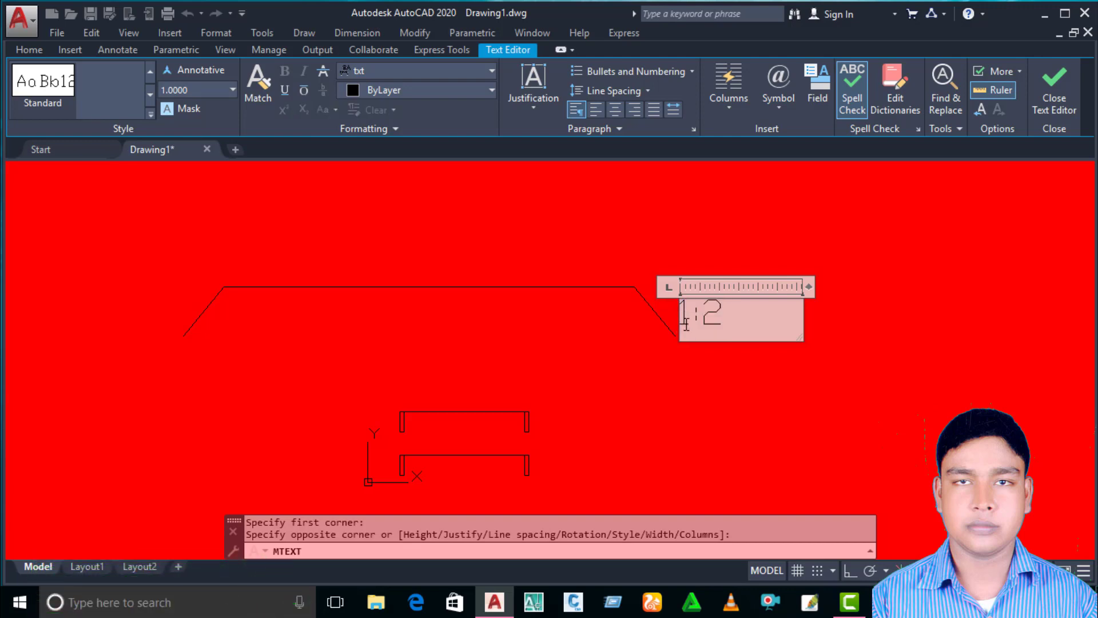
{"action": "type", "text": "V"}
{"action": "left_click", "coordinate": [838, 296]}
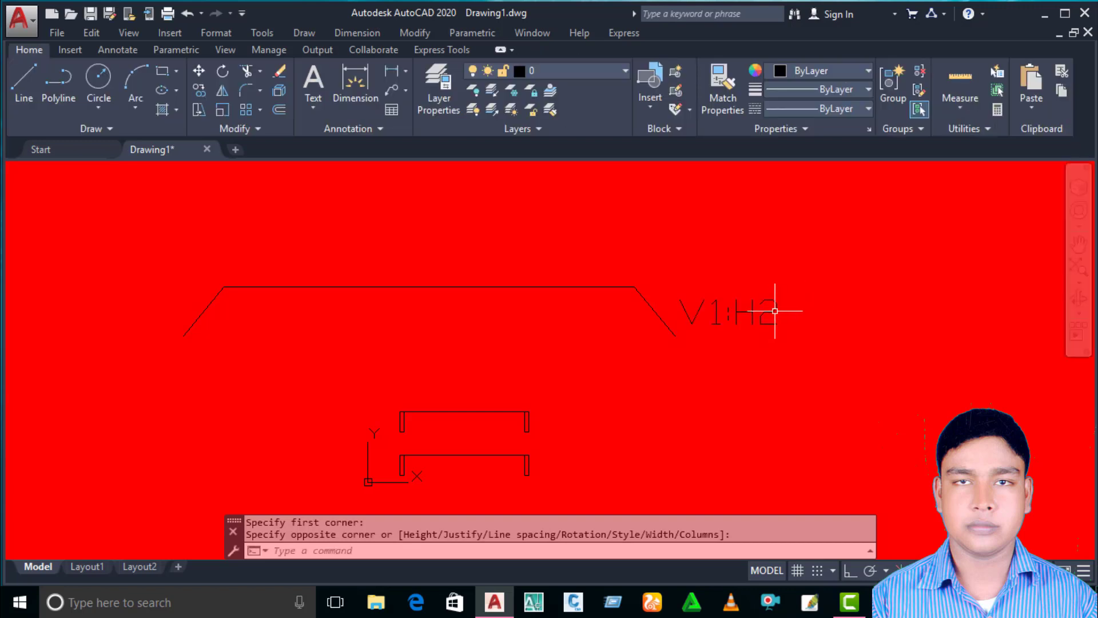
{"action": "left_click", "coordinate": [773, 310]}
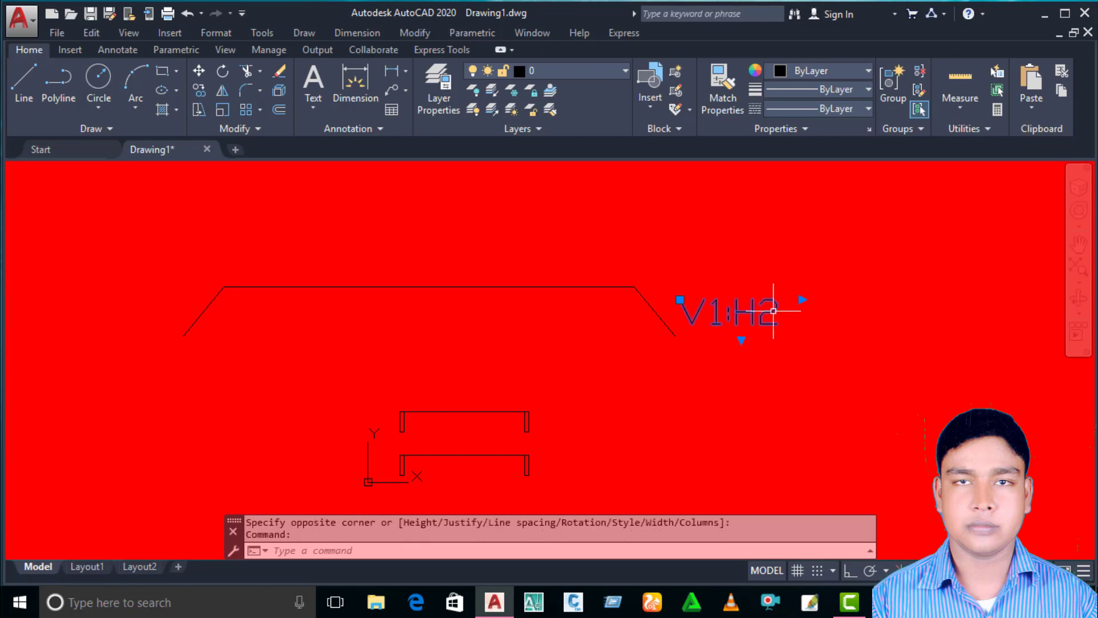
Rotate the V1:H2 label to the right slope's angle and move it closer
{"action": "left_click", "coordinate": [222, 71]}
{"action": "left_click", "coordinate": [675, 335]}
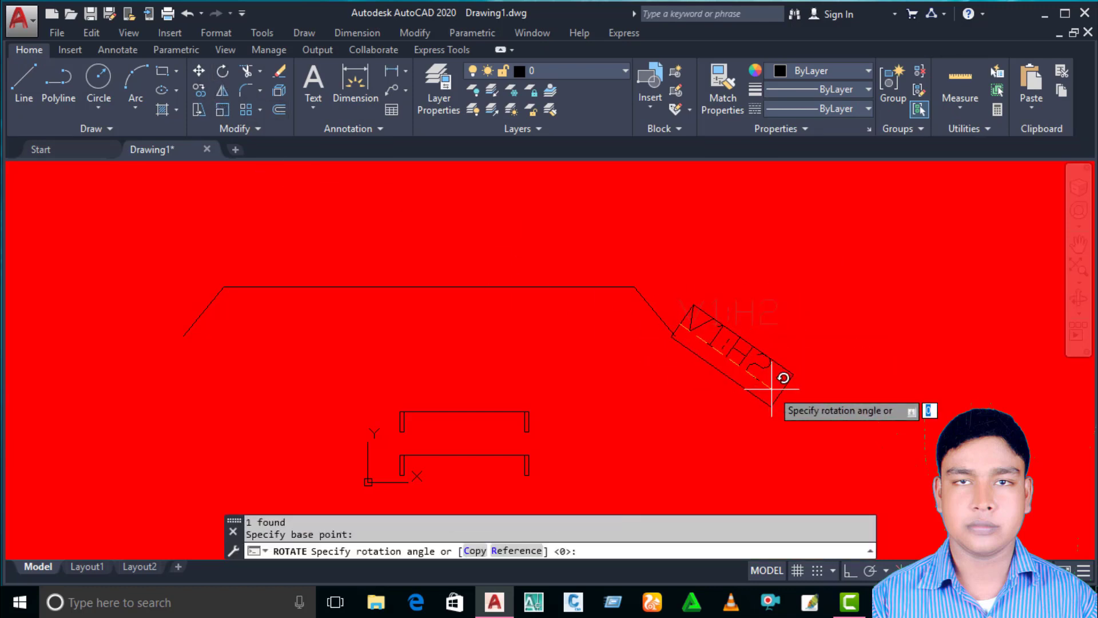
{"action": "left_click", "coordinate": [792, 436]}
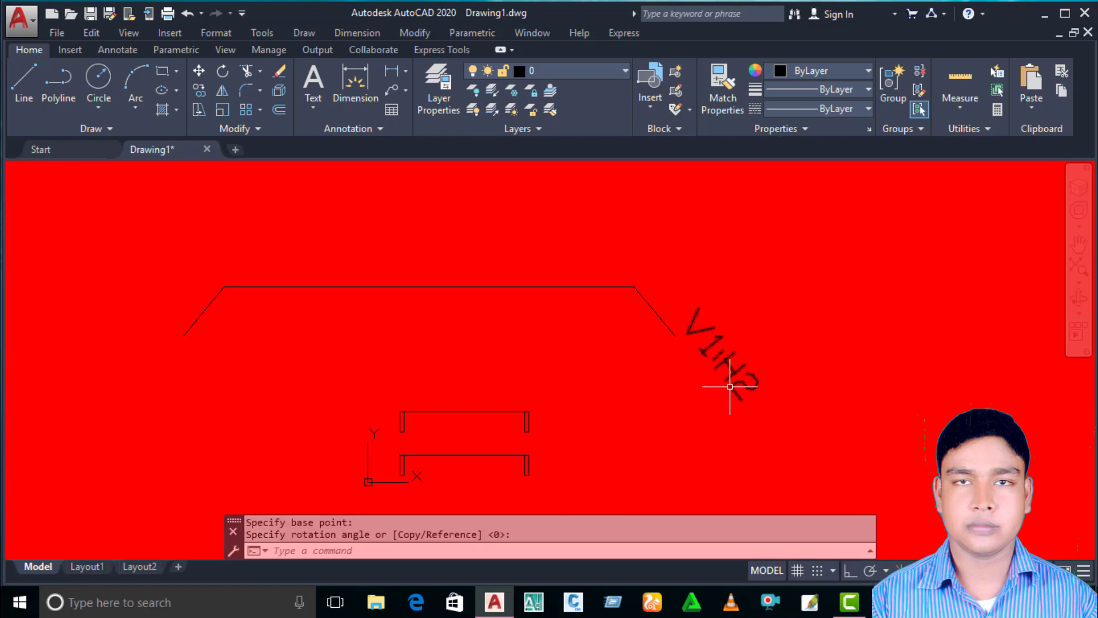
{"action": "left_click", "coordinate": [728, 383]}
{"action": "key", "text": "Return"}
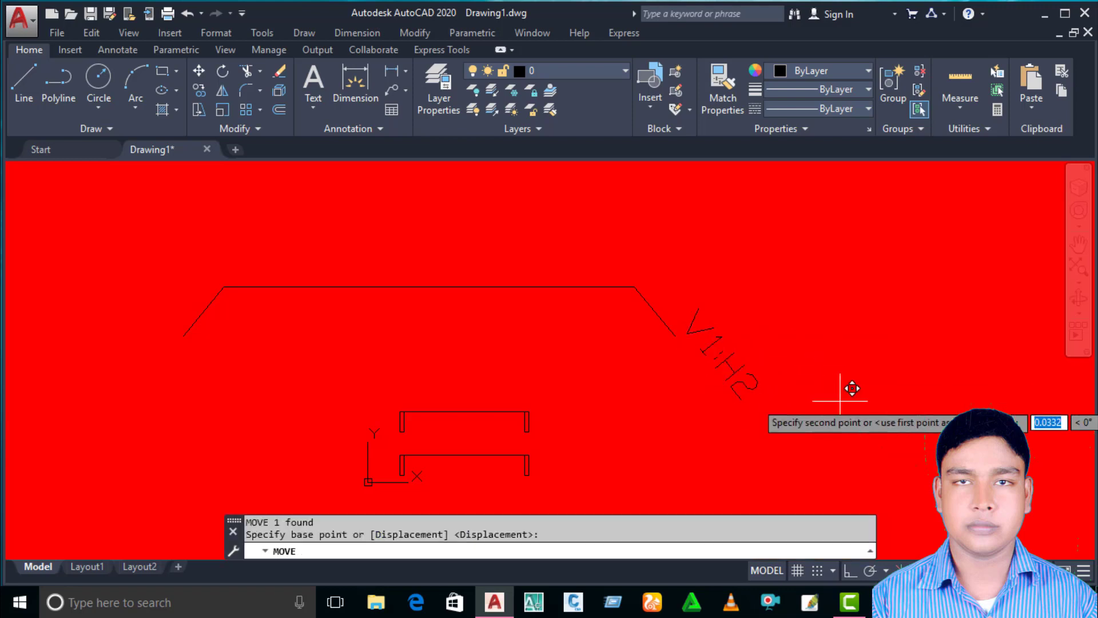
{"action": "left_click", "coordinate": [841, 397]}
{"action": "left_click", "coordinate": [816, 364]}
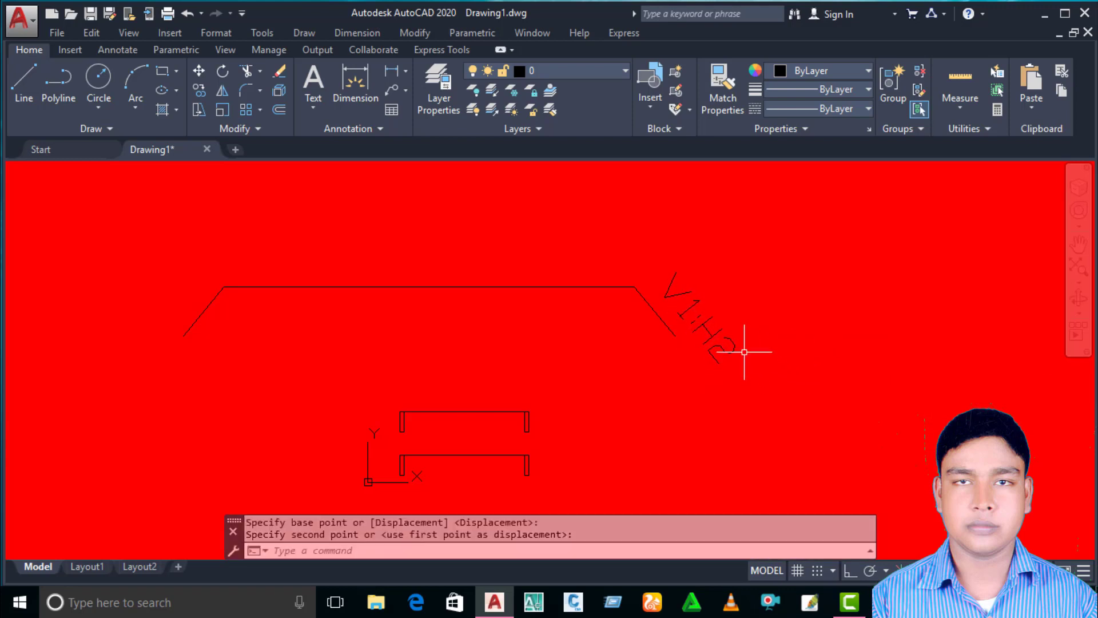
Scale the V1:H2 label down to a smaller size
{"action": "left_click", "coordinate": [732, 352]}
{"action": "type", "text": "sc"}
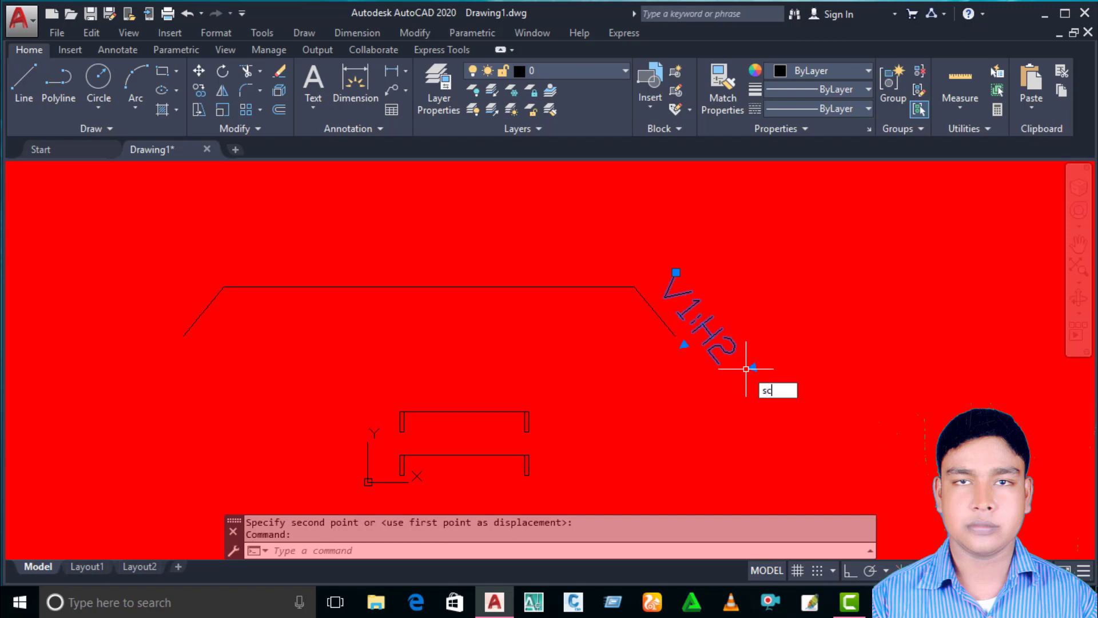
{"action": "key", "text": "Return"}
{"action": "left_click", "coordinate": [665, 292]}
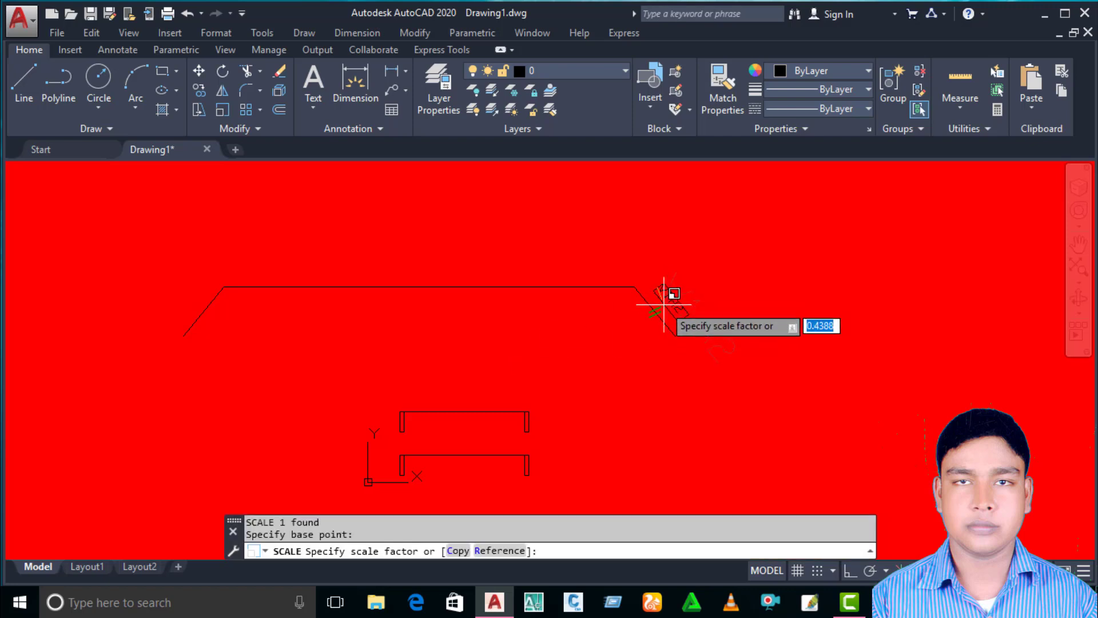
{"action": "scroll", "coordinate": [670, 312], "scroll_direction": "up", "scroll_amount": 2}
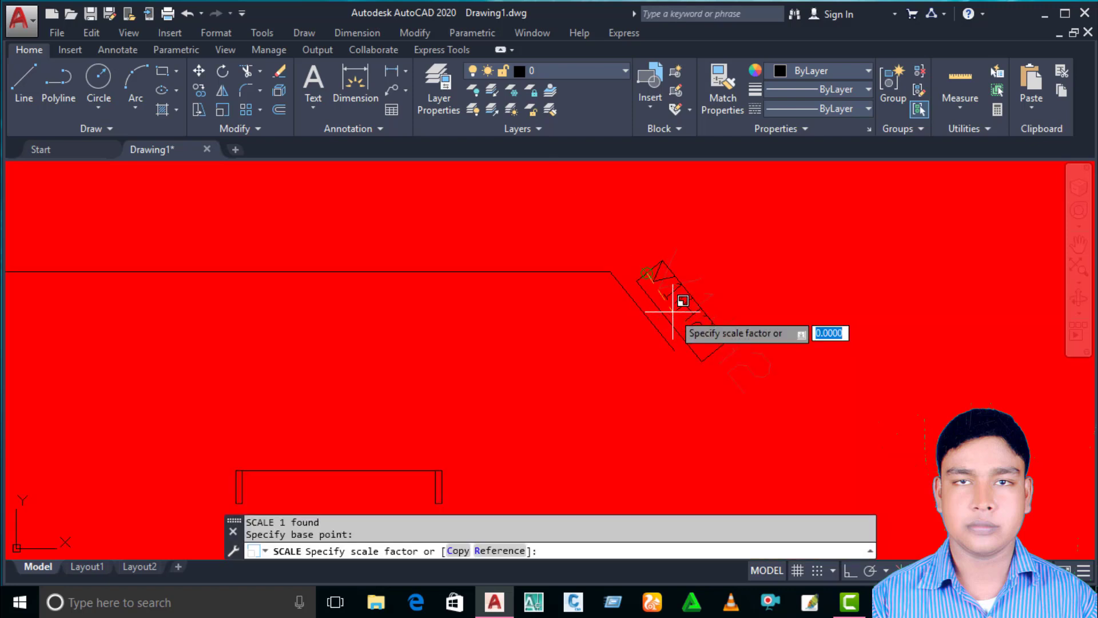
{"action": "left_click", "coordinate": [658, 289]}
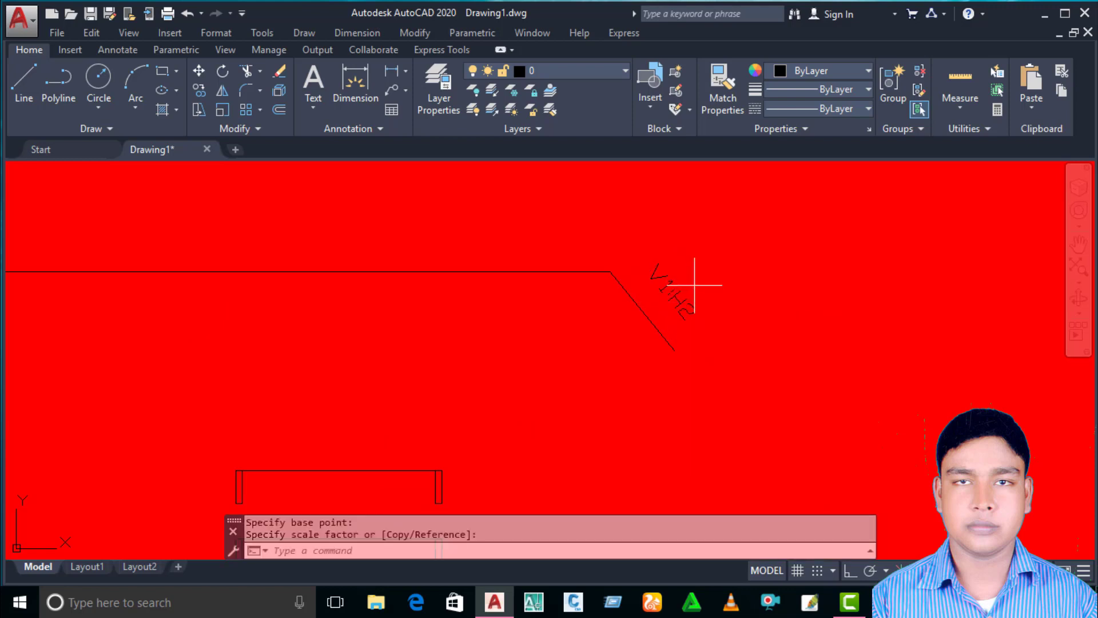
Move the shrunk label right beside the right sloped side
{"action": "left_click", "coordinate": [635, 338]}
{"action": "left_click", "coordinate": [722, 257]}
{"action": "type", "text": "m"}
{"action": "key", "text": "Return"}
{"action": "left_click", "coordinate": [806, 300]}
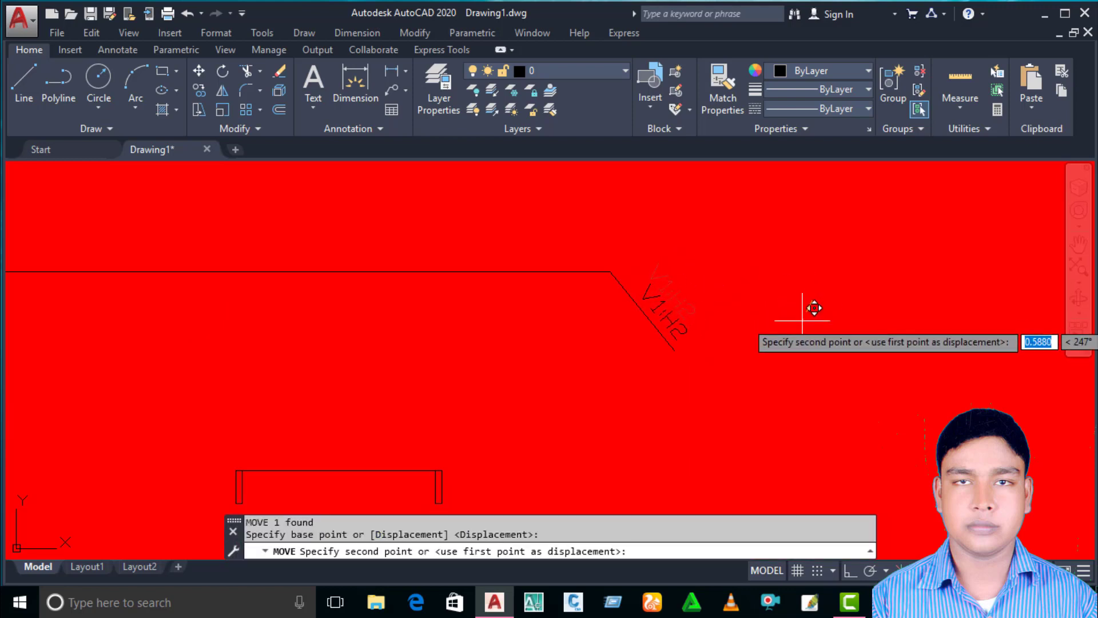
{"action": "left_click", "coordinate": [793, 312]}
{"action": "scroll", "coordinate": [674, 355], "scroll_direction": "down", "scroll_amount": 2}
{"action": "scroll", "coordinate": [735, 314], "scroll_direction": "up", "scroll_amount": 1}
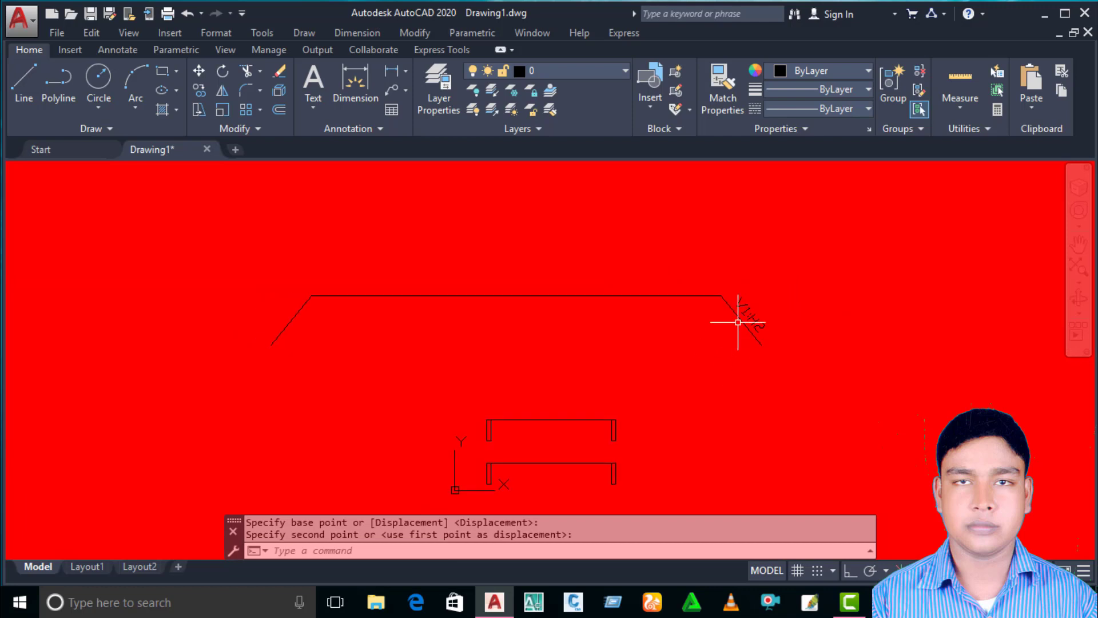
{"action": "scroll", "coordinate": [779, 324], "scroll_direction": "up", "scroll_amount": 3}
{"action": "scroll", "coordinate": [743, 301], "scroll_direction": "up", "scroll_amount": 3}
{"action": "scroll", "coordinate": [735, 289], "scroll_direction": "down", "scroll_amount": 3}
{"action": "scroll", "coordinate": [736, 314], "scroll_direction": "up", "scroll_amount": 1}
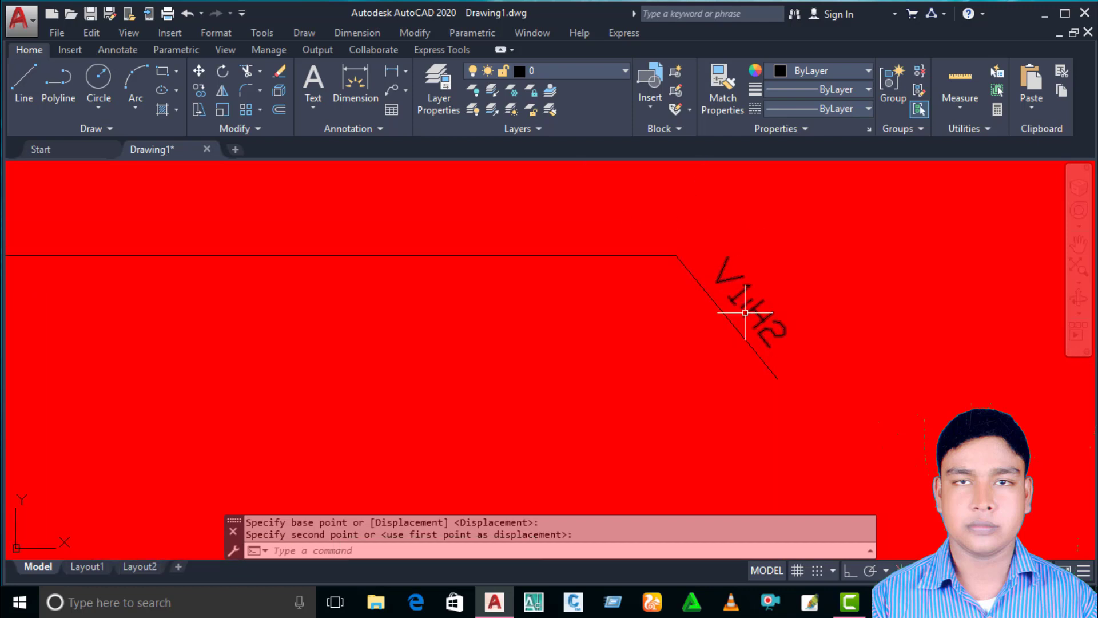
{"action": "scroll", "coordinate": [722, 311], "scroll_direction": "down", "scroll_amount": 2}
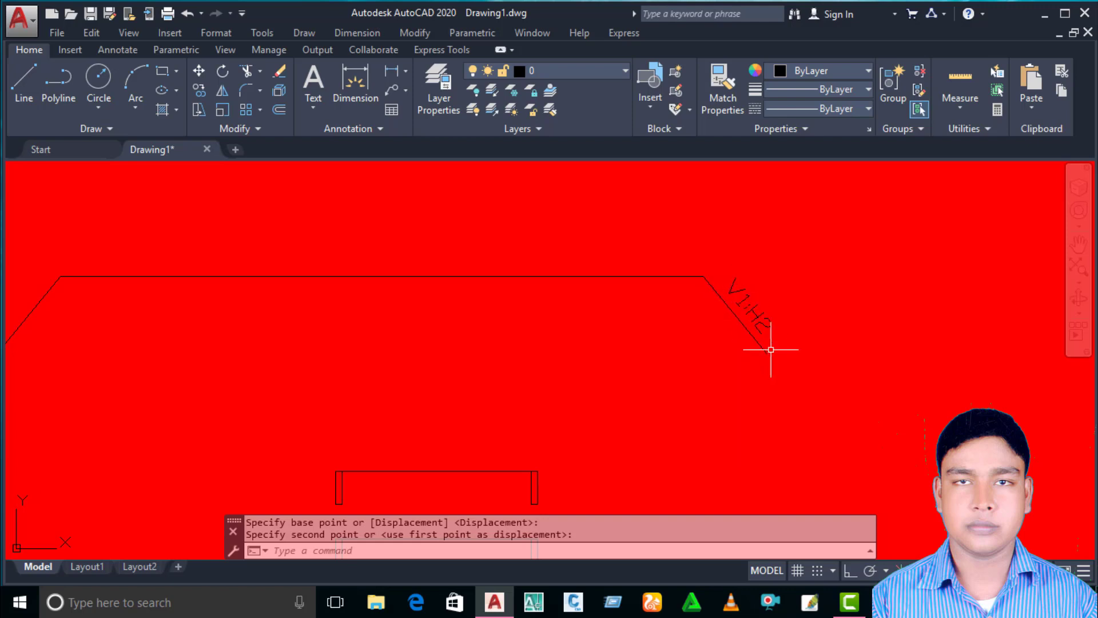
{"action": "left_click", "coordinate": [770, 350]}
{"action": "scroll", "coordinate": [766, 321], "scroll_direction": "down", "scroll_amount": 4}
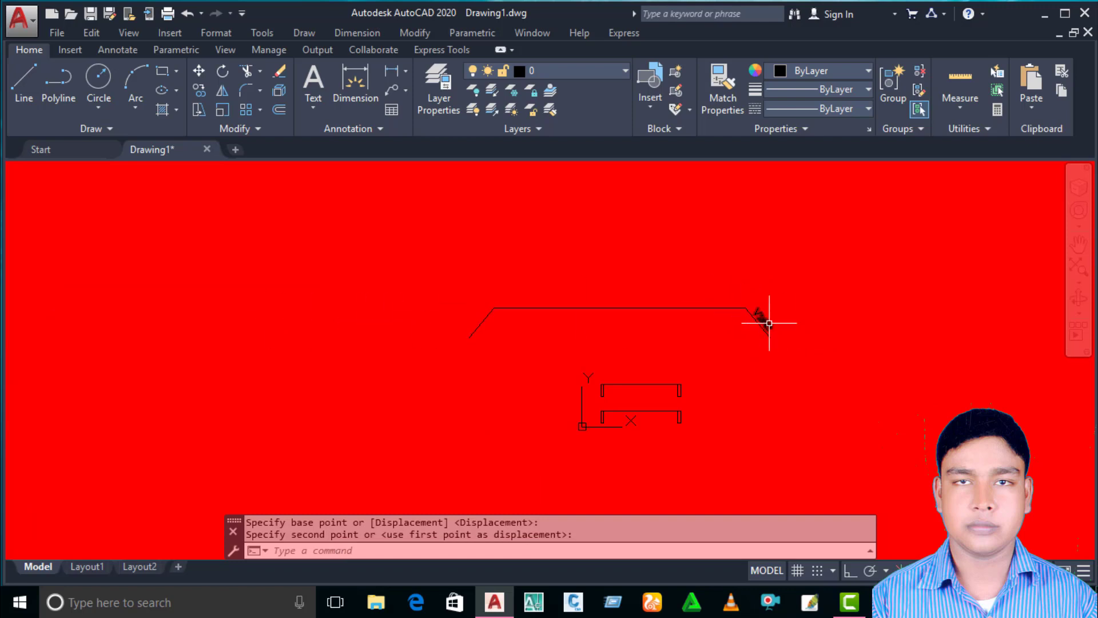
Copy the V1:H2 label from the right slope's top corner to the left slope's top corner
{"action": "left_click", "coordinate": [769, 323]}
{"action": "left_click", "coordinate": [197, 92]}
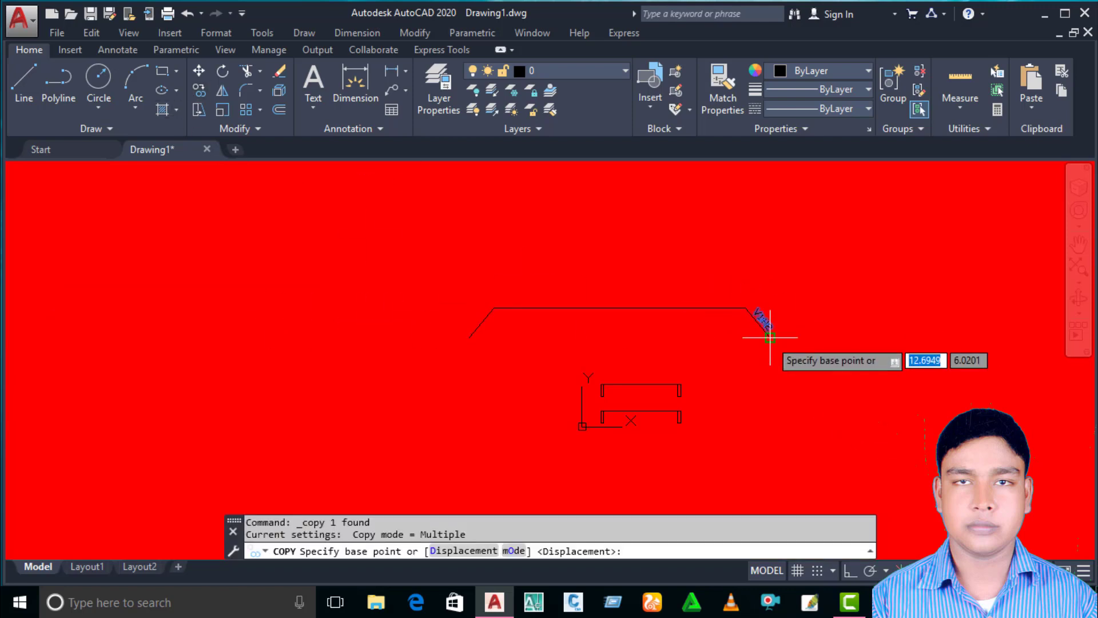
{"action": "left_click", "coordinate": [745, 308]}
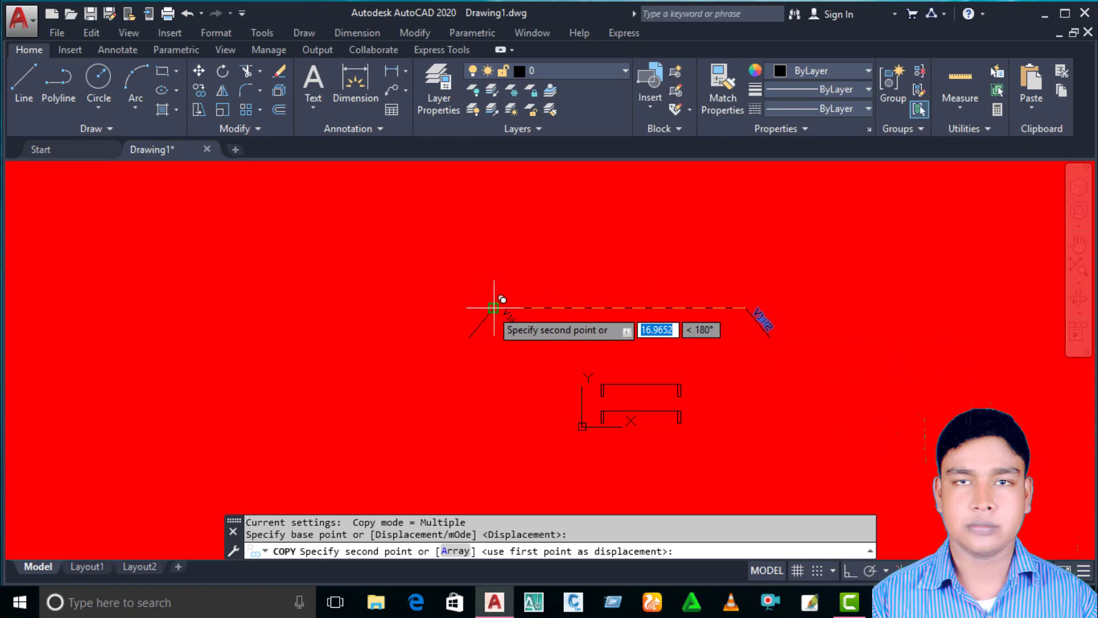
{"action": "left_click", "coordinate": [493, 308]}
{"action": "right_click", "coordinate": [678, 334]}
{"action": "left_click", "coordinate": [712, 348]}
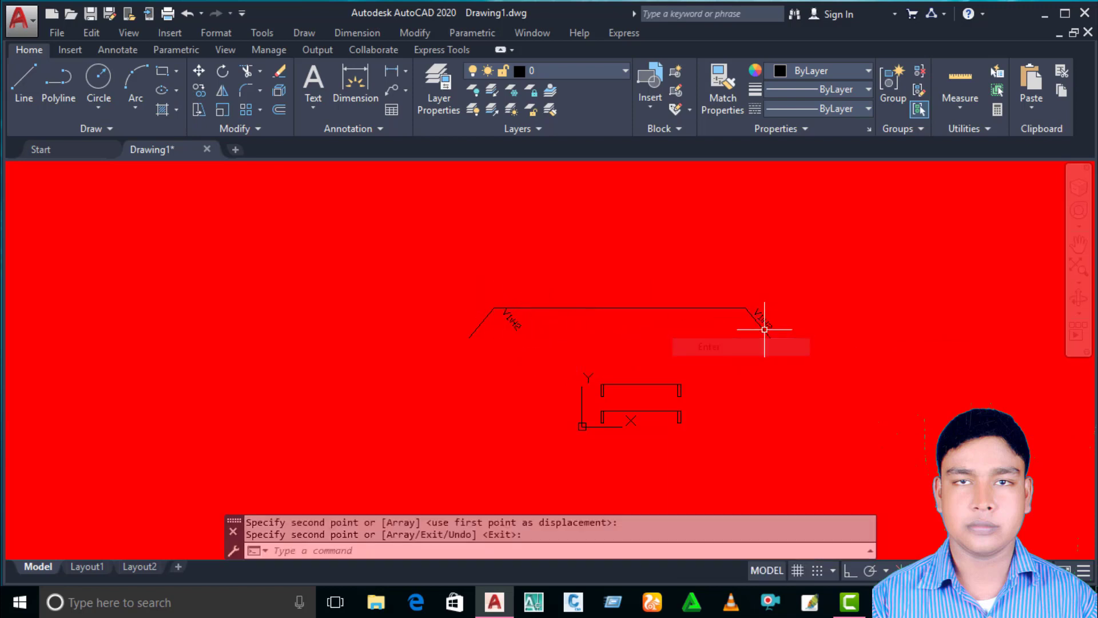
{"action": "scroll", "coordinate": [766, 321], "scroll_direction": "up", "scroll_amount": 4}
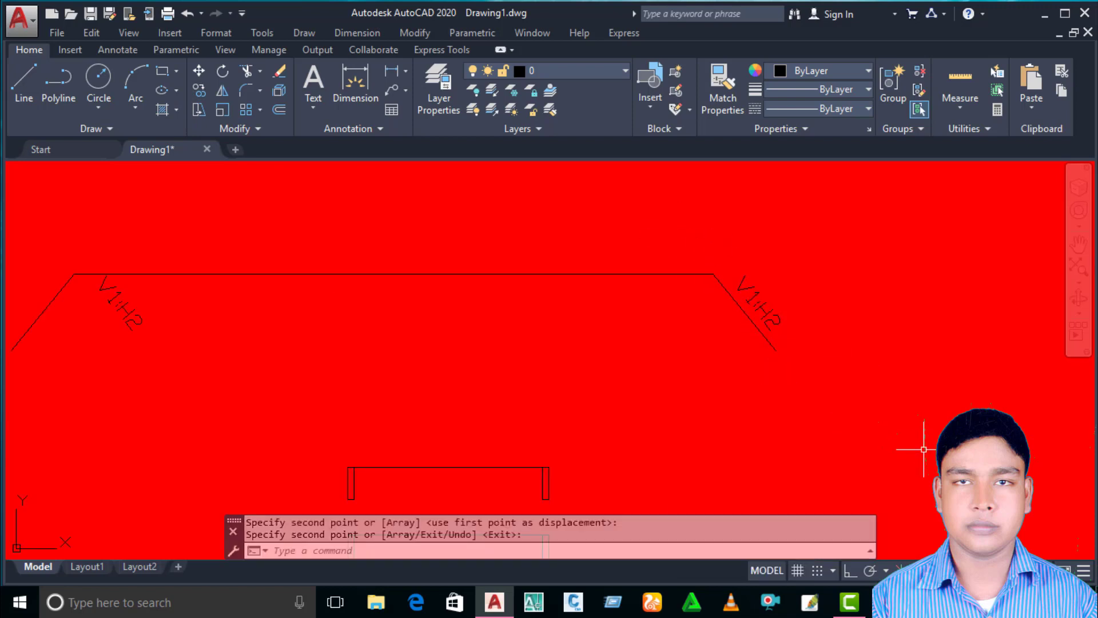
{"action": "scroll", "coordinate": [821, 355], "scroll_direction": "down", "scroll_amount": 3}
{"action": "scroll", "coordinate": [821, 351], "scroll_direction": "up", "scroll_amount": 1}
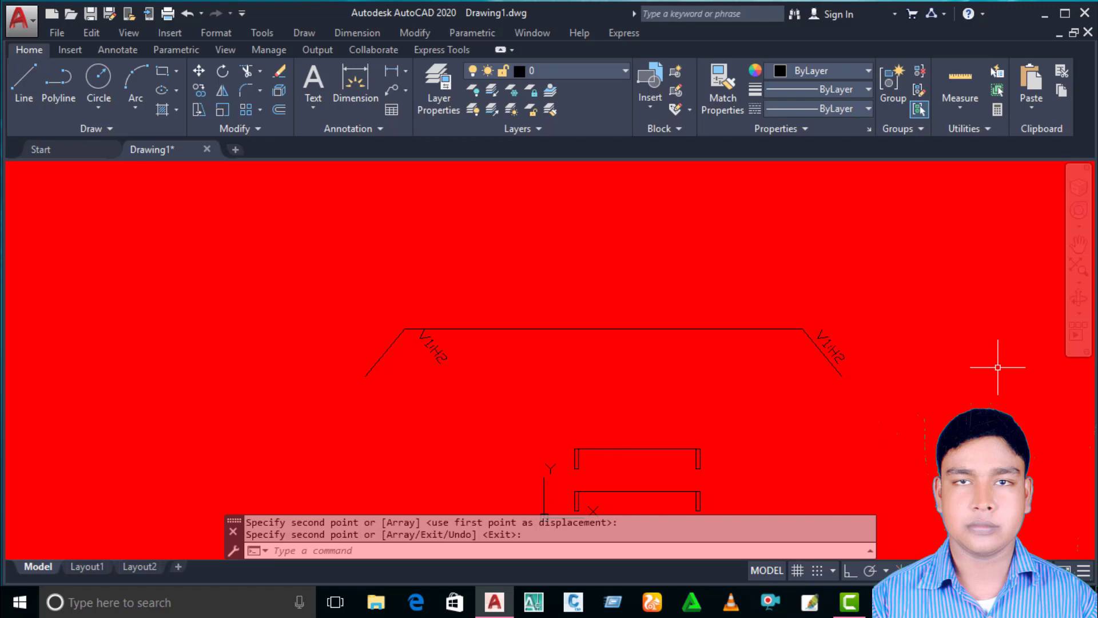
Mirror the right V1:H2 label about a vertical line through the top edge's midpoint, keeping the original
{"action": "type", "text": "mi"}
{"action": "key", "text": "Return"}
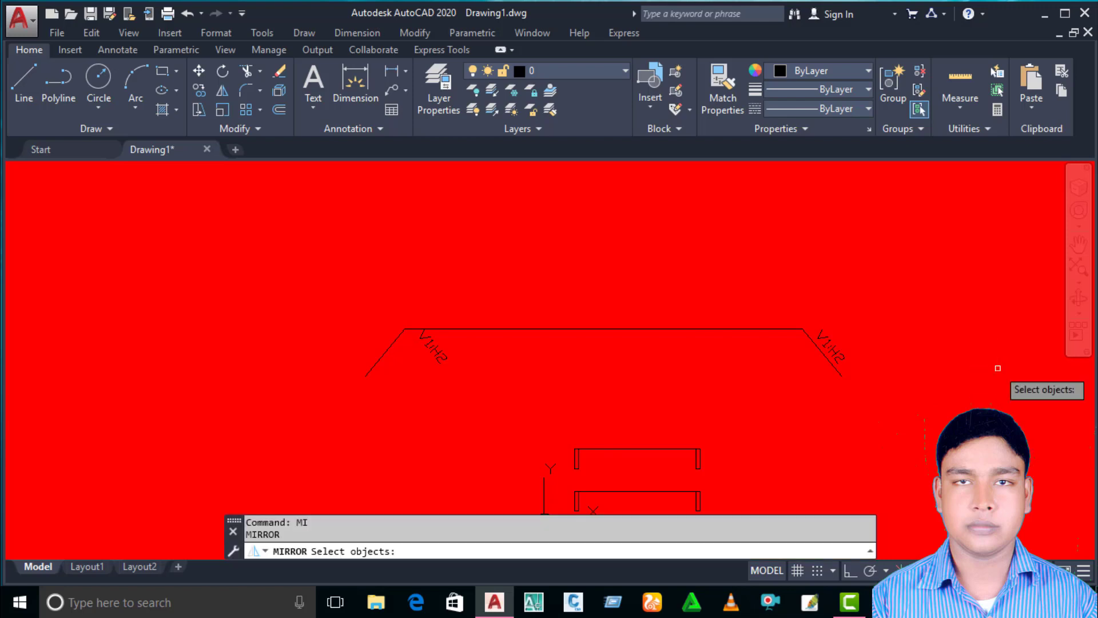
{"action": "left_click", "coordinate": [835, 354]}
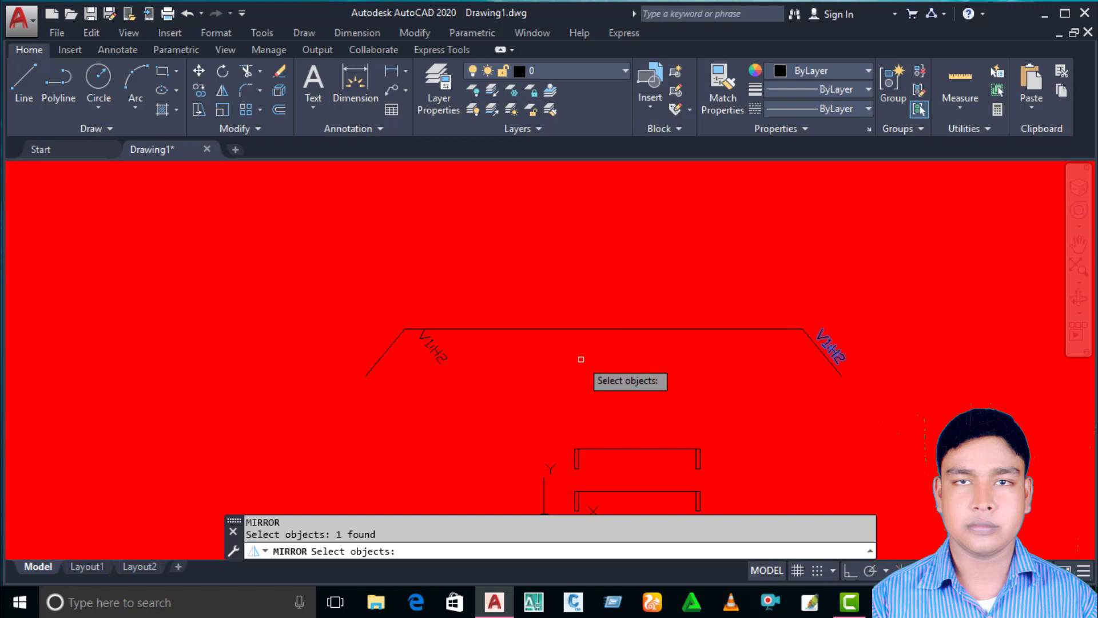
{"action": "key", "text": "Return"}
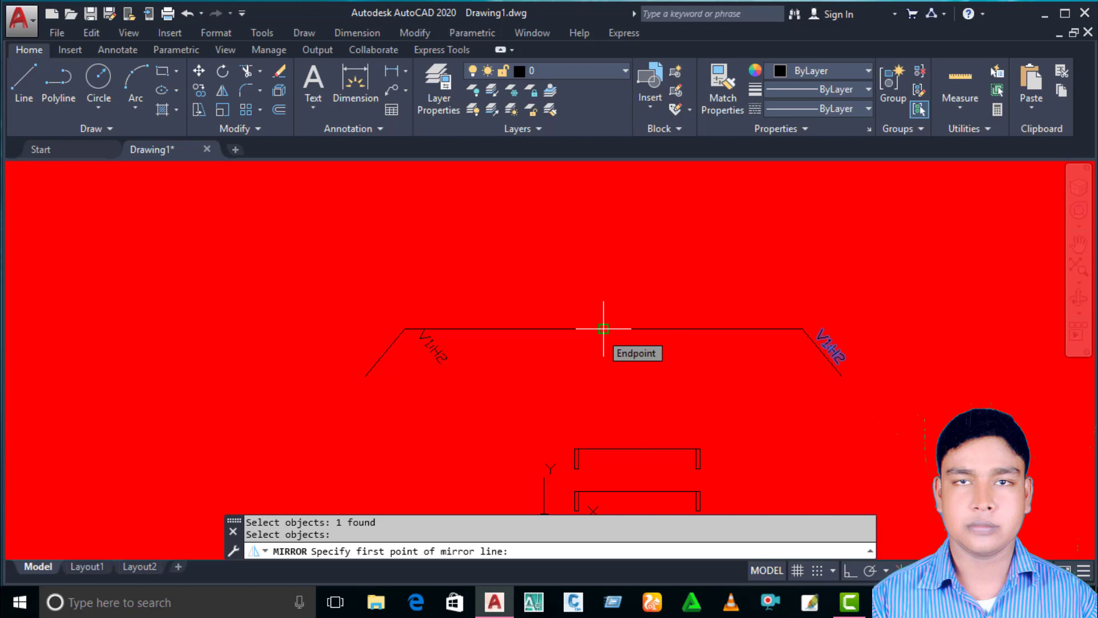
{"action": "left_click", "coordinate": [603, 329]}
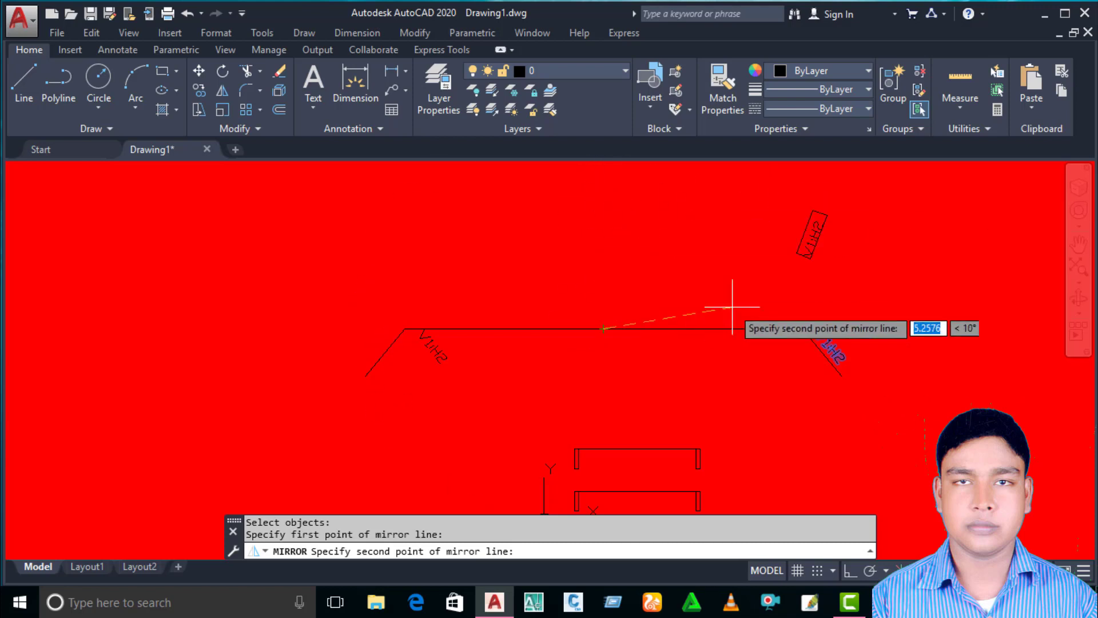
{"action": "key", "text": "F8"}
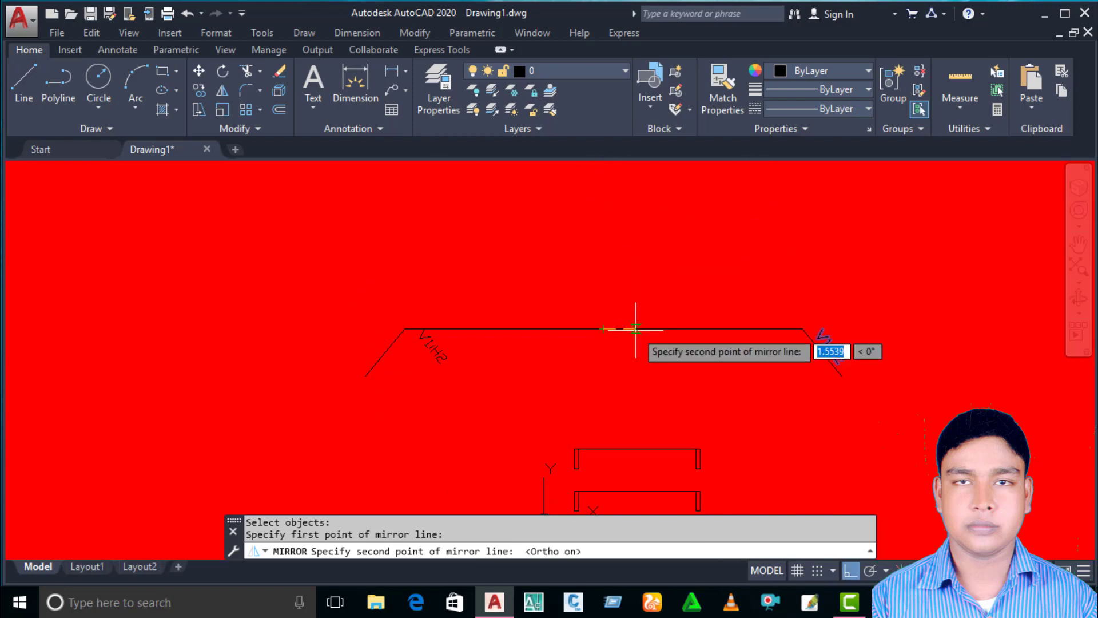
{"action": "left_click", "coordinate": [600, 236]}
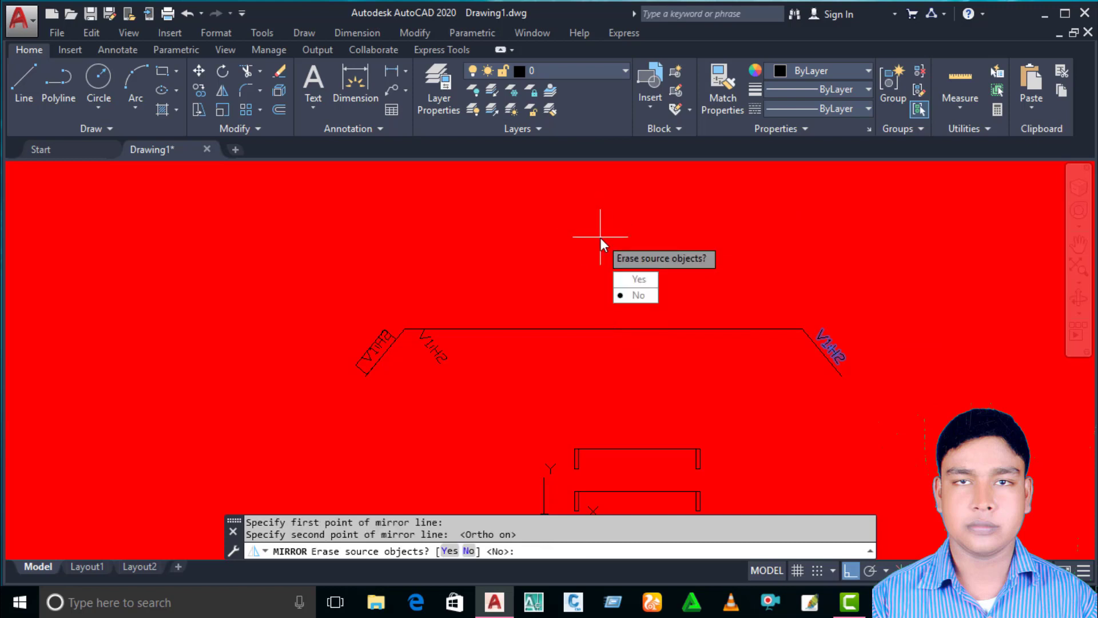
{"action": "key", "text": "Return"}
Recentre the view on the profile and delete the mirrored label on the left slope
{"action": "scroll", "coordinate": [371, 366], "scroll_direction": "up", "scroll_amount": 3}
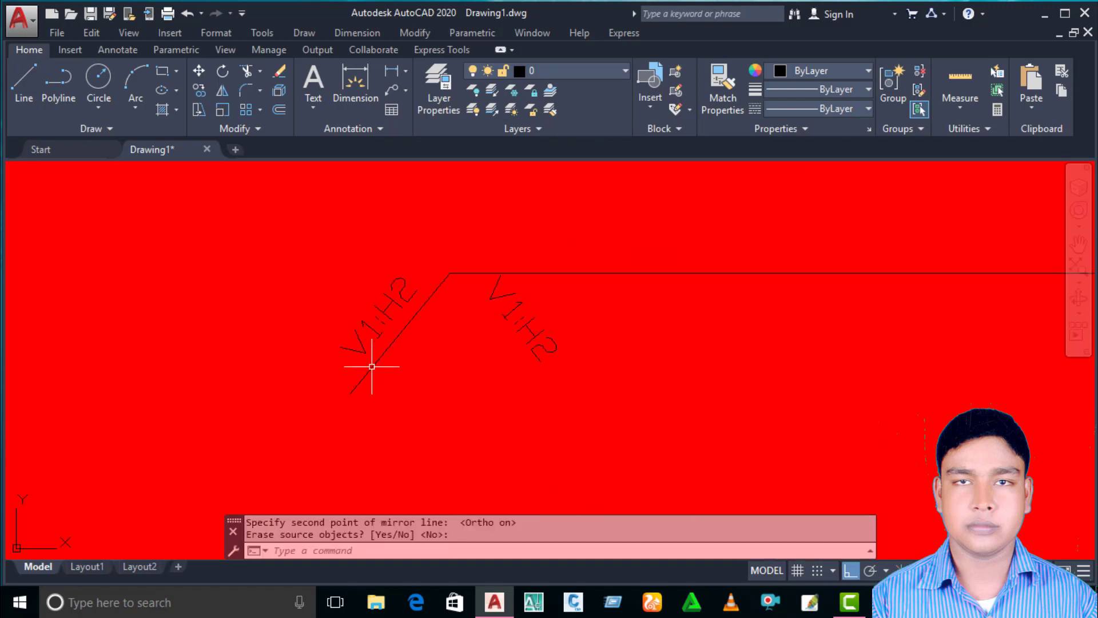
{"action": "scroll", "coordinate": [400, 309], "scroll_direction": "down", "scroll_amount": 3}
{"action": "scroll", "coordinate": [601, 320], "scroll_direction": "up", "scroll_amount": 3}
{"action": "mouse_move", "coordinate": [644, 319]}
{"action": "middle_mouse_down"}
{"action": "mouse_move", "coordinate": [582, 335]}
{"action": "mouse_move", "coordinate": [617, 349]}
{"action": "middle_mouse_up"}
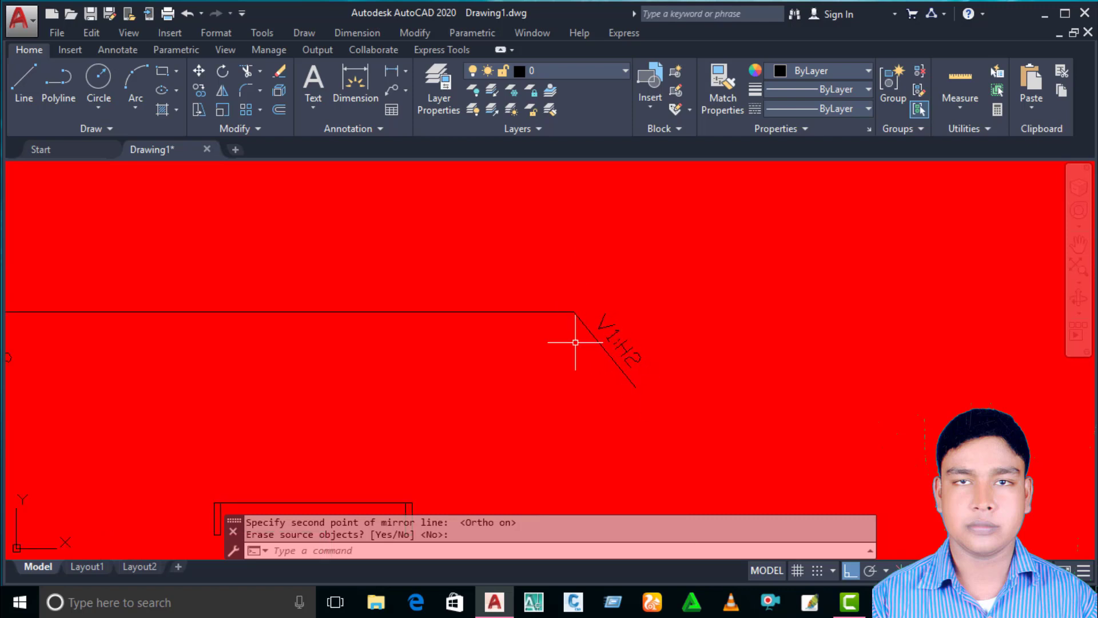
{"action": "scroll", "coordinate": [646, 363], "scroll_direction": "down", "scroll_amount": 4}
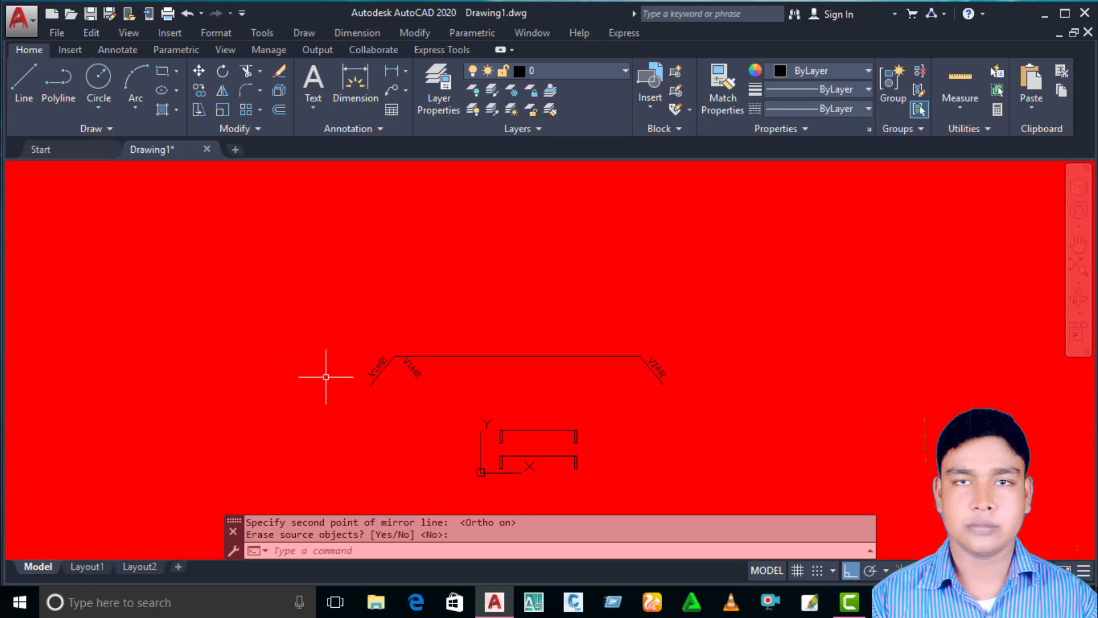
{"action": "scroll", "coordinate": [332, 376], "scroll_direction": "up", "scroll_amount": 4}
{"action": "scroll", "coordinate": [429, 352], "scroll_direction": "down", "scroll_amount": 4}
{"action": "middle_click_drag", "start_coordinate": [436, 345], "coordinate": [396, 370]}
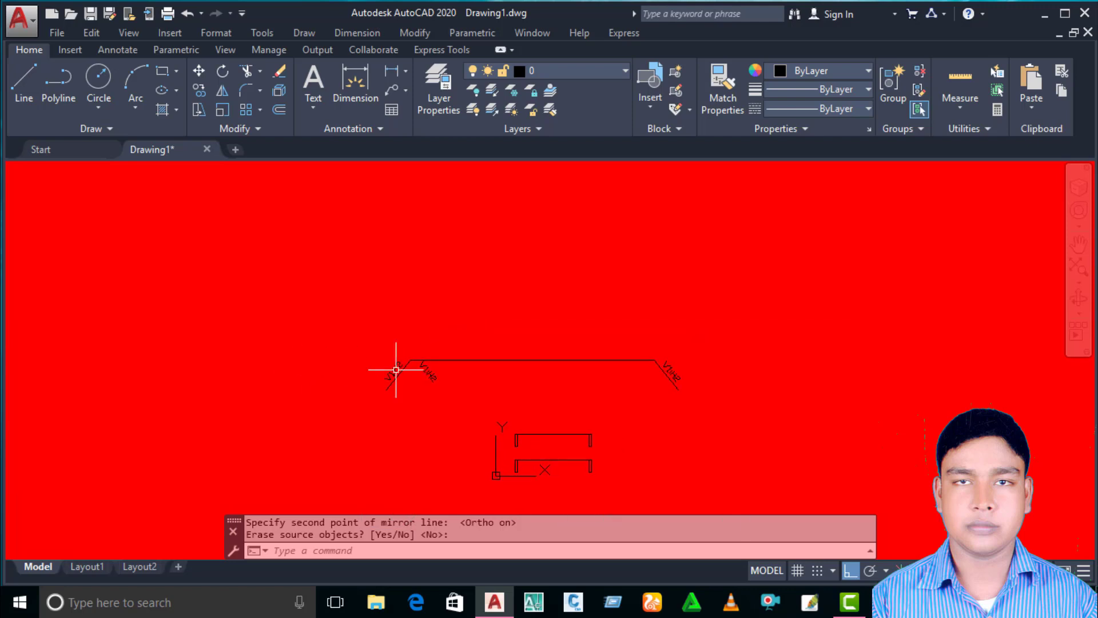
{"action": "scroll", "coordinate": [366, 387], "scroll_direction": "up", "scroll_amount": 3}
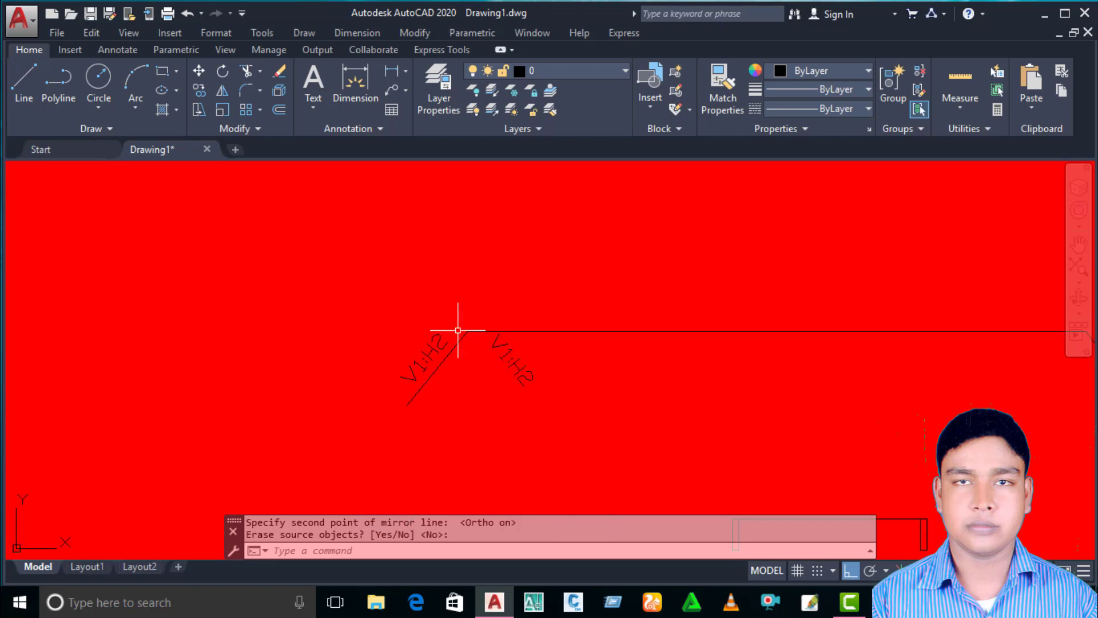
{"action": "scroll", "coordinate": [456, 326], "scroll_direction": "down", "scroll_amount": 2}
{"action": "scroll", "coordinate": [502, 367], "scroll_direction": "down", "scroll_amount": 1}
{"action": "scroll", "coordinate": [393, 359], "scroll_direction": "up", "scroll_amount": 3}
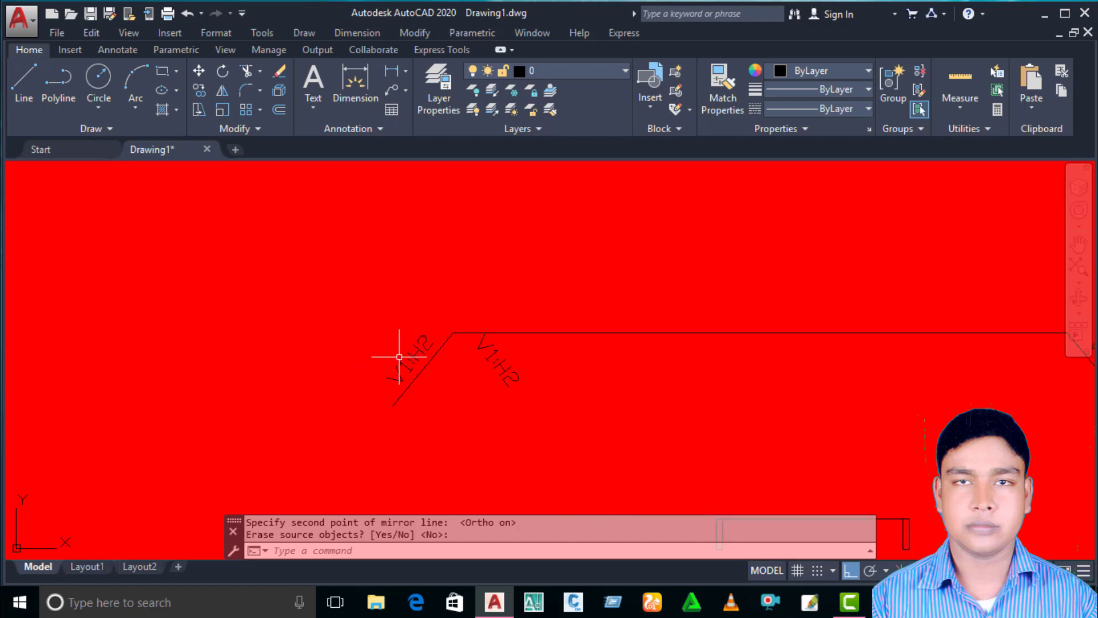
{"action": "scroll", "coordinate": [397, 358], "scroll_direction": "down", "scroll_amount": 2}
{"action": "middle_click_drag", "start_coordinate": [492, 367], "coordinate": [379, 372]}
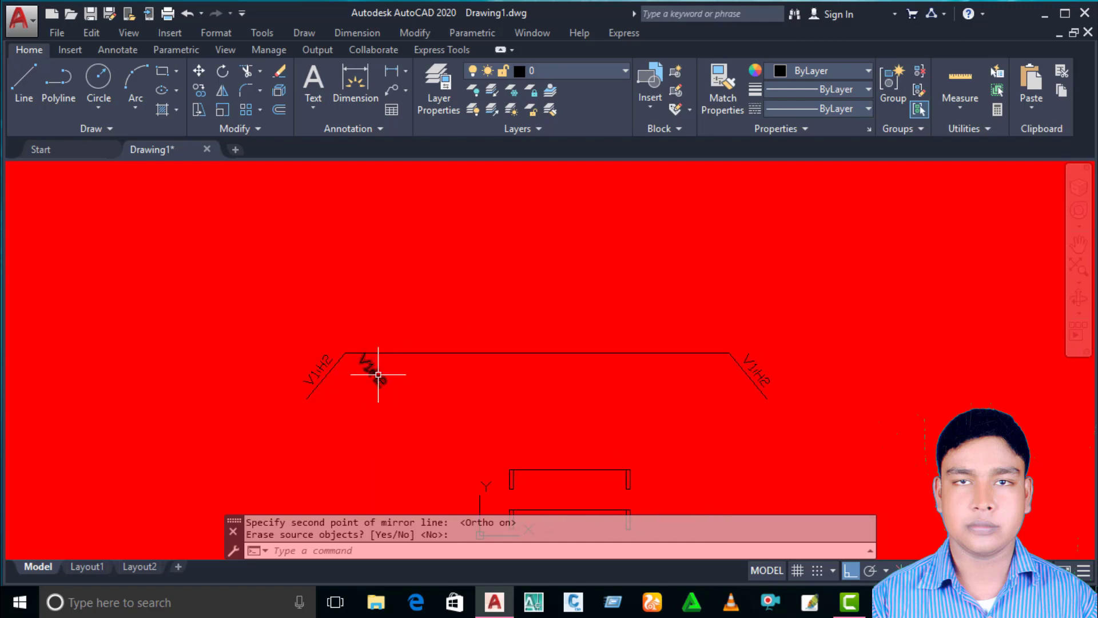
{"action": "key", "text": "Return"}
{"action": "left_click", "coordinate": [312, 374]}
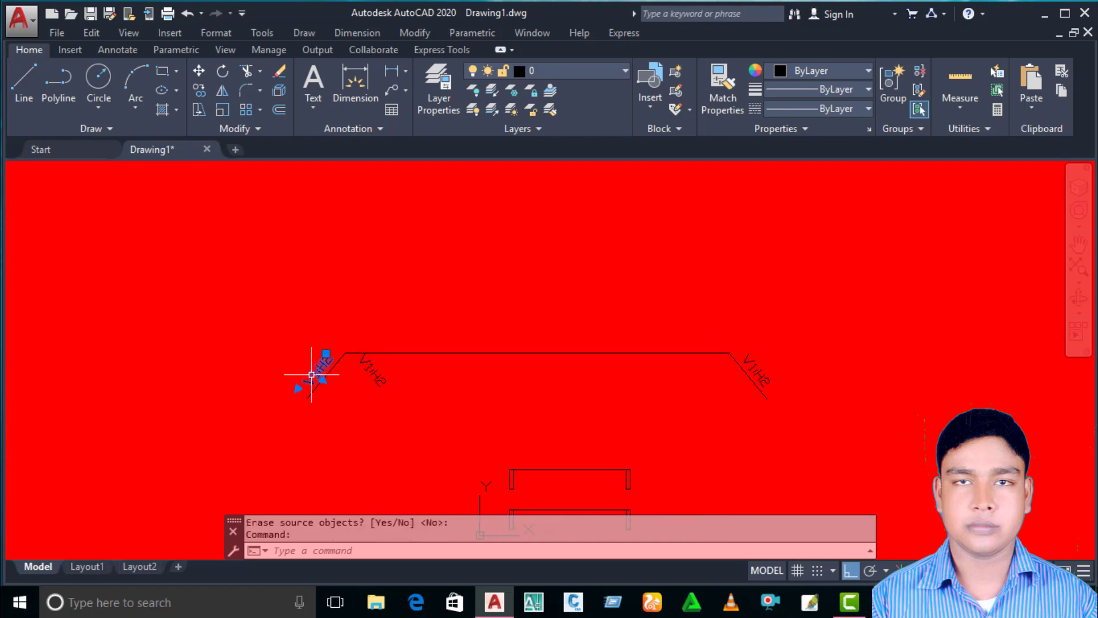
{"action": "key", "text": "Delete"}
Mirror the right V1:H2 label again about the vertical centre line, keeping the original
{"action": "left_click", "coordinate": [752, 372]}
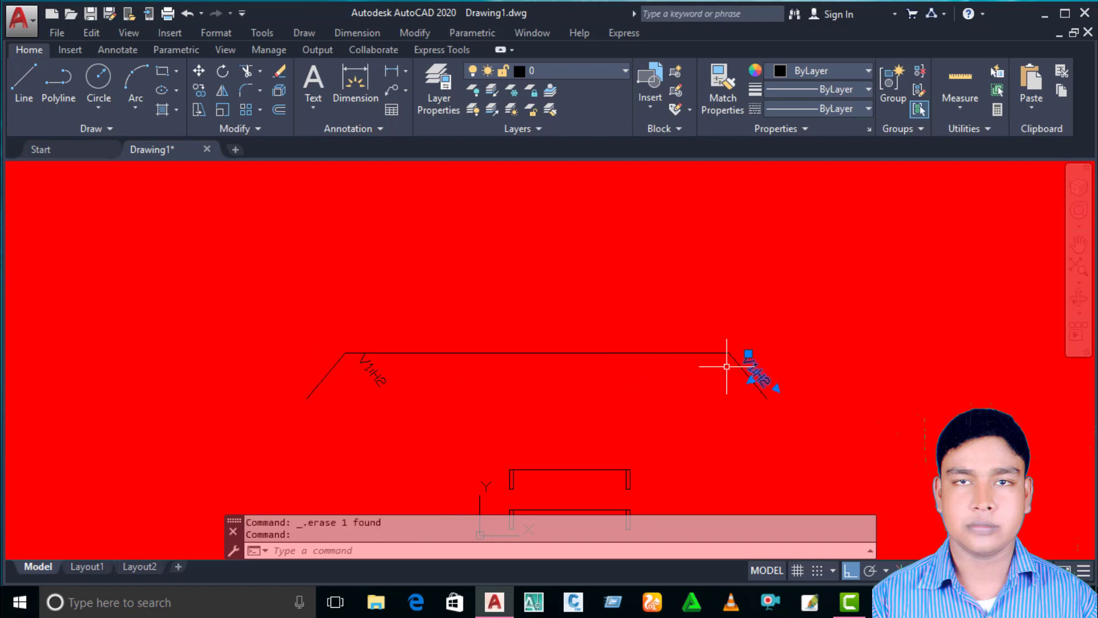
{"action": "left_click", "coordinate": [222, 90]}
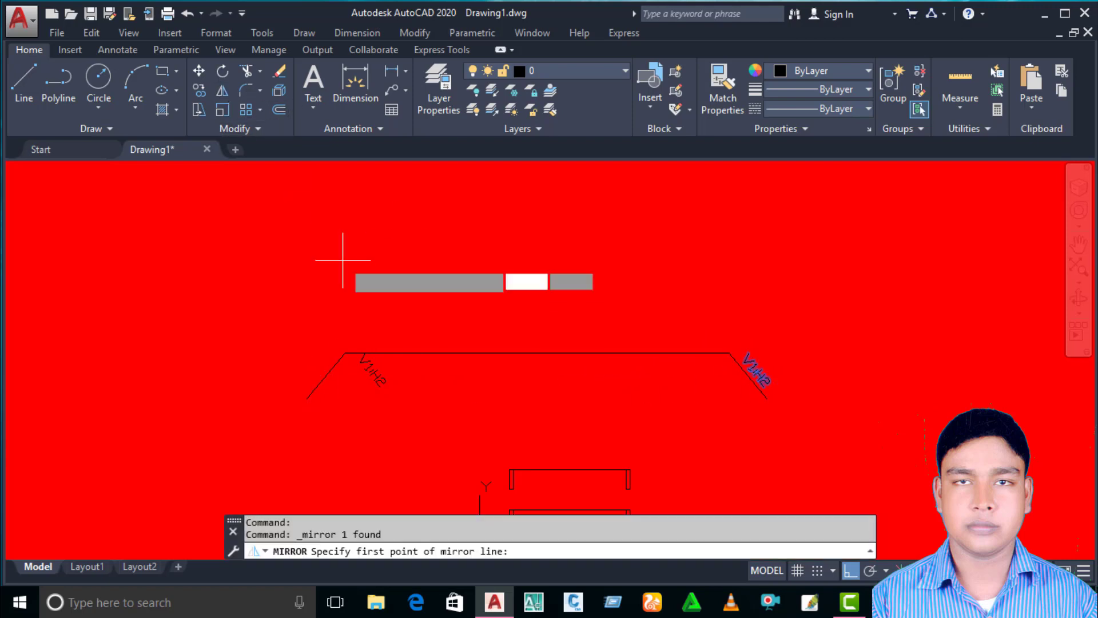
{"action": "left_click", "coordinate": [536, 353]}
{"action": "left_click", "coordinate": [526, 412]}
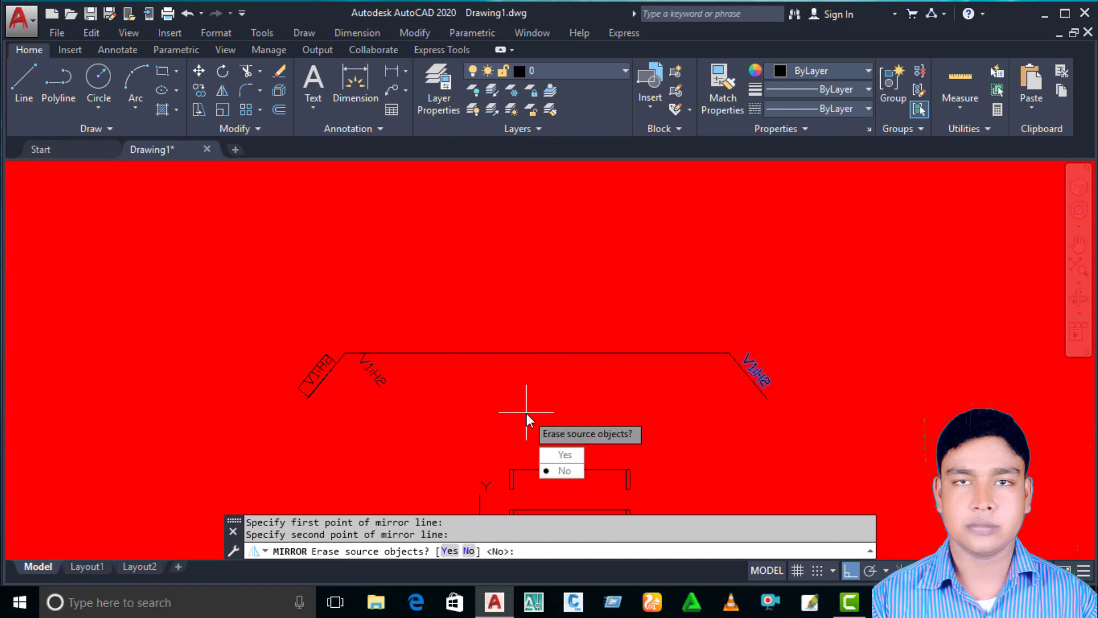
{"action": "right_click", "coordinate": [526, 412]}
{"action": "left_click", "coordinate": [552, 244]}
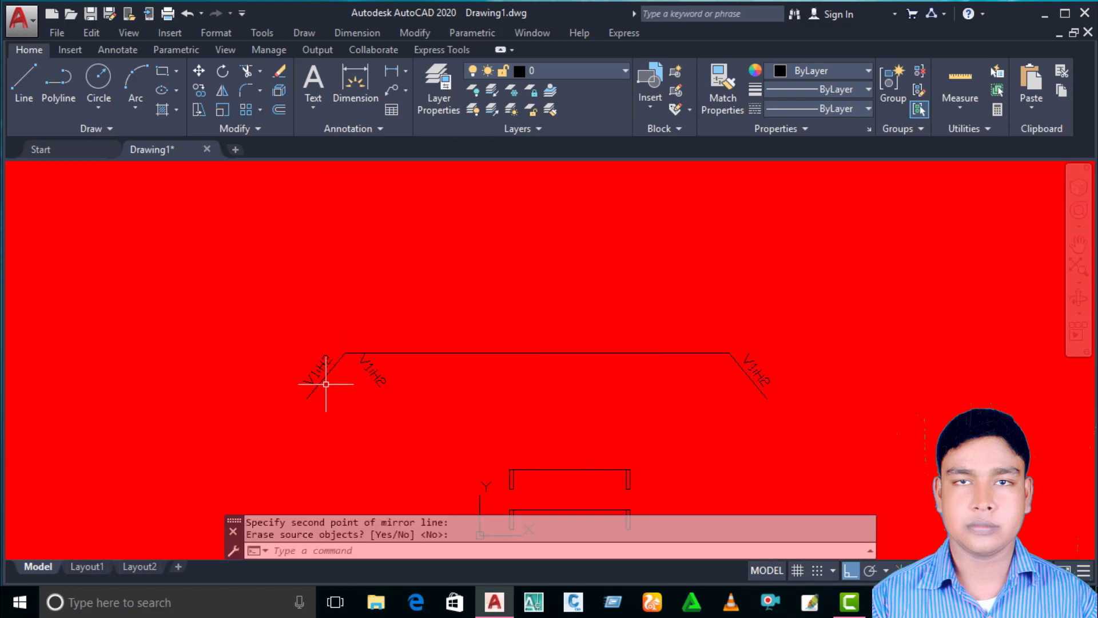
{"action": "scroll", "coordinate": [302, 378], "scroll_direction": "up", "scroll_amount": 3}
{"action": "scroll", "coordinate": [303, 379], "scroll_direction": "down", "scroll_amount": 1}
{"action": "scroll", "coordinate": [303, 372], "scroll_direction": "down", "scroll_amount": 2}
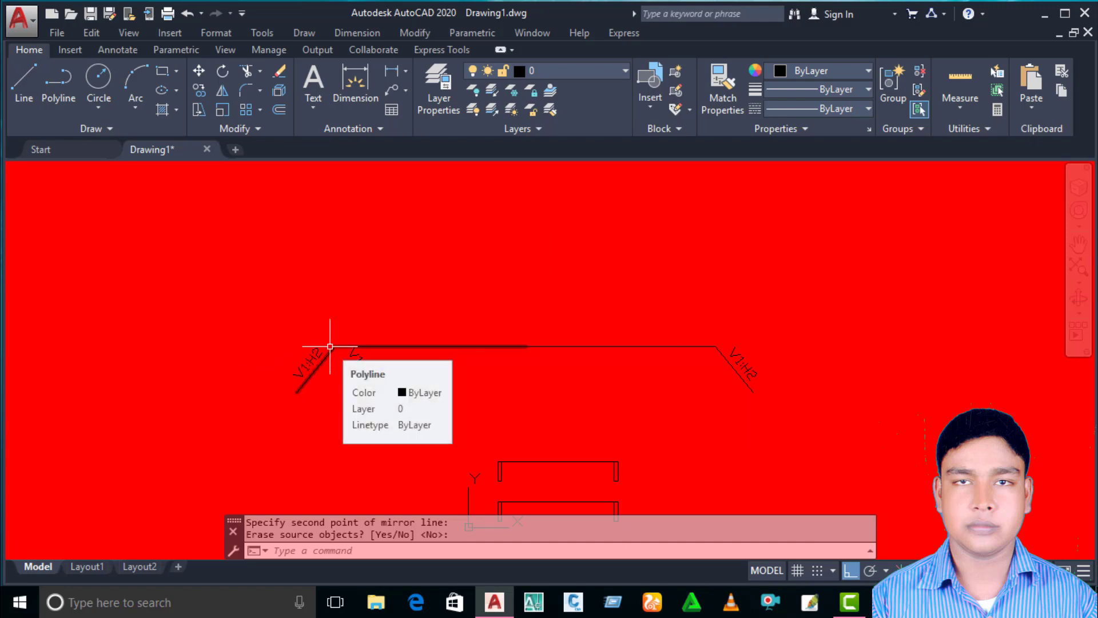
{"action": "scroll", "coordinate": [558, 315], "scroll_direction": "down", "scroll_amount": 2}
{"action": "scroll", "coordinate": [558, 318], "scroll_direction": "down", "scroll_amount": 2}
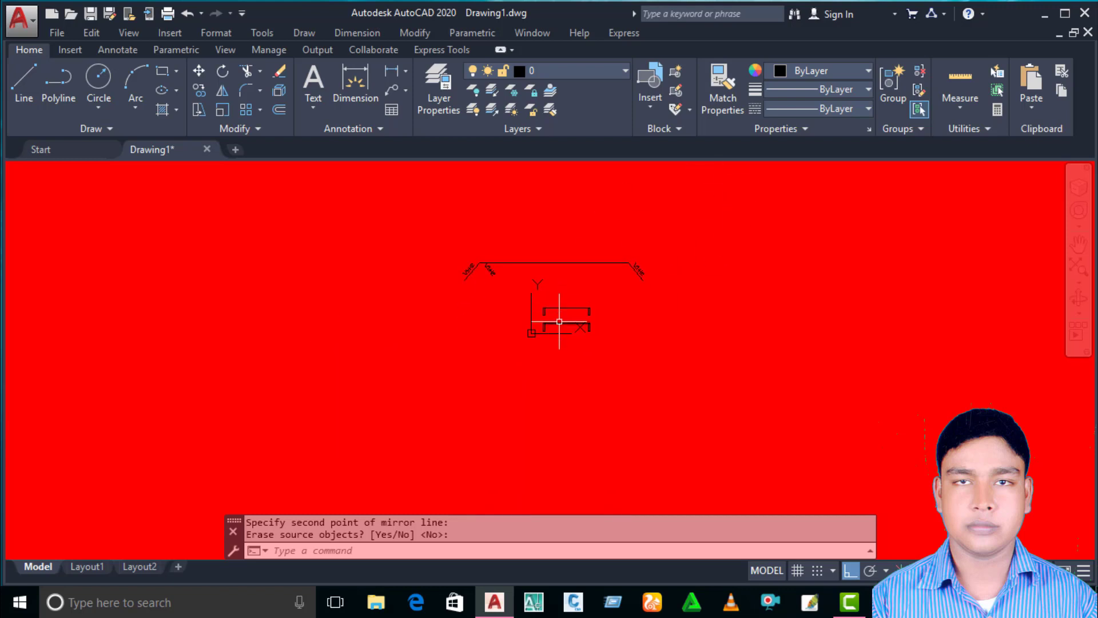
{"action": "middle_click_drag", "start_coordinate": [564, 259], "coordinate": [447, 290]}
{"action": "scroll", "coordinate": [340, 265], "scroll_direction": "up", "scroll_amount": 3}
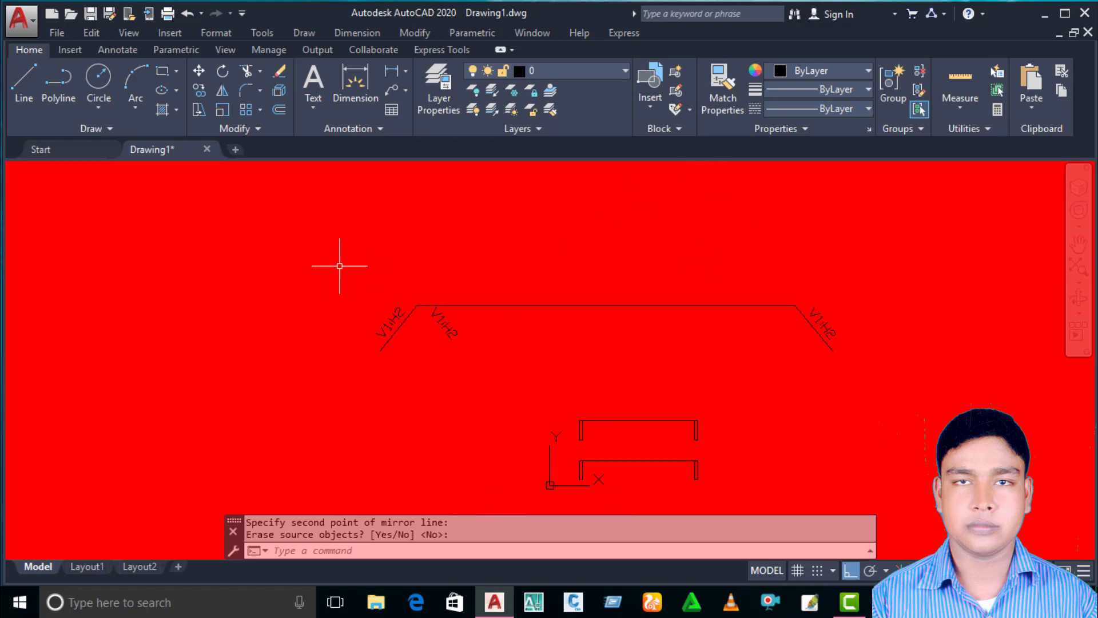
{"action": "middle_click_drag", "start_coordinate": [835, 384], "coordinate": [693, 358]}
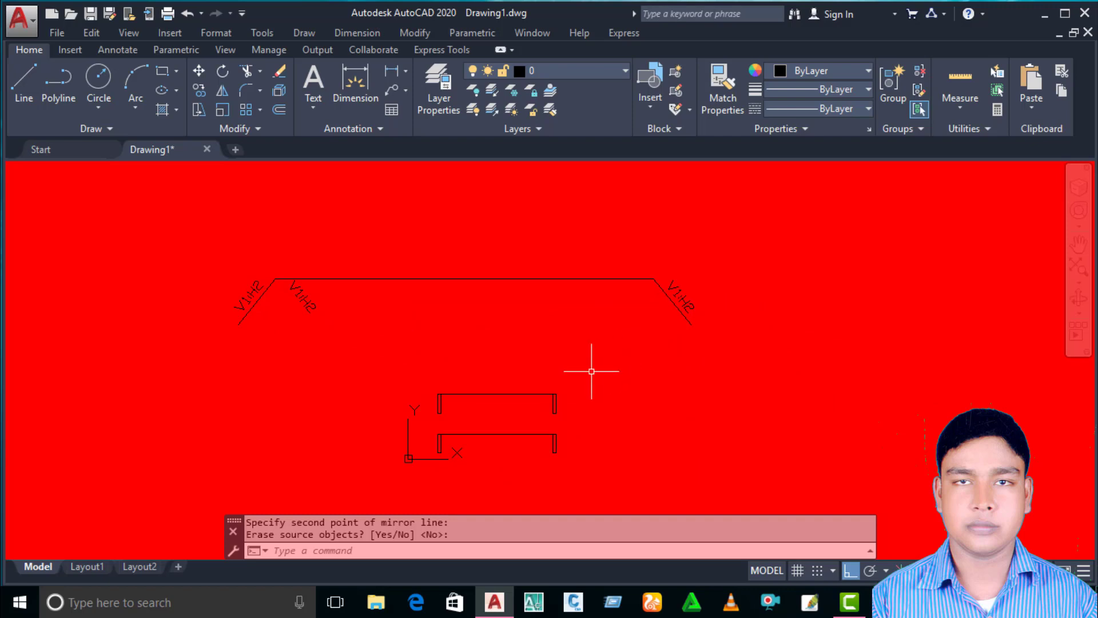